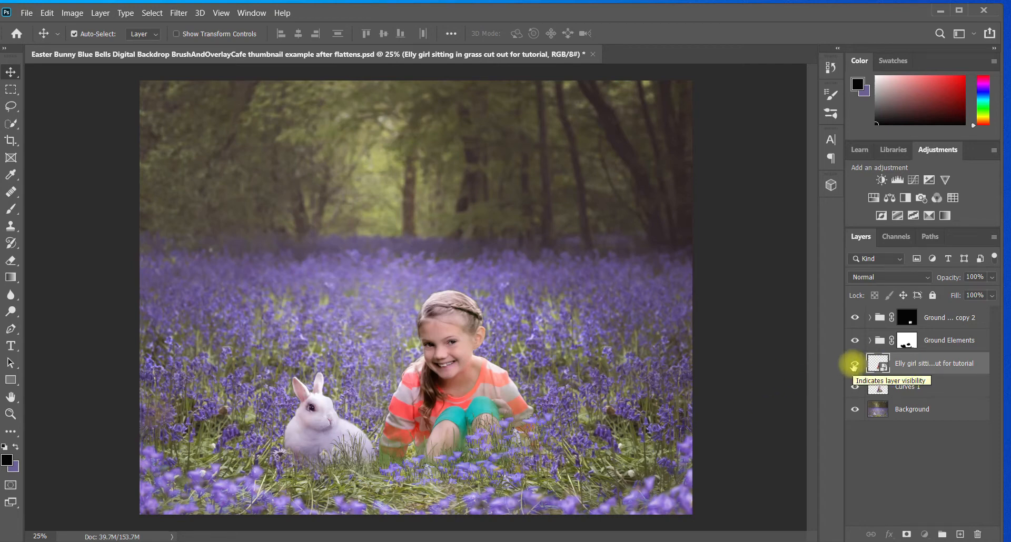
- Compare the image with the girl cut-out layer hidden and shown, and delete the Curves 1 layer
{"action": "left_click", "coordinate": [854, 365]}
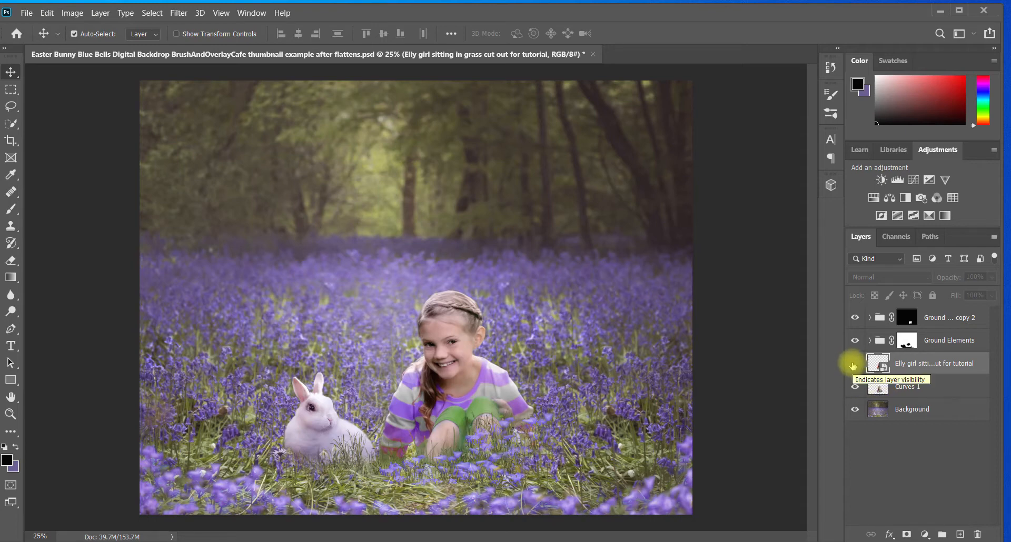
{"action": "left_click", "coordinate": [853, 366]}
{"action": "left_click_drag", "start_coordinate": [872, 395], "coordinate": [979, 533]}
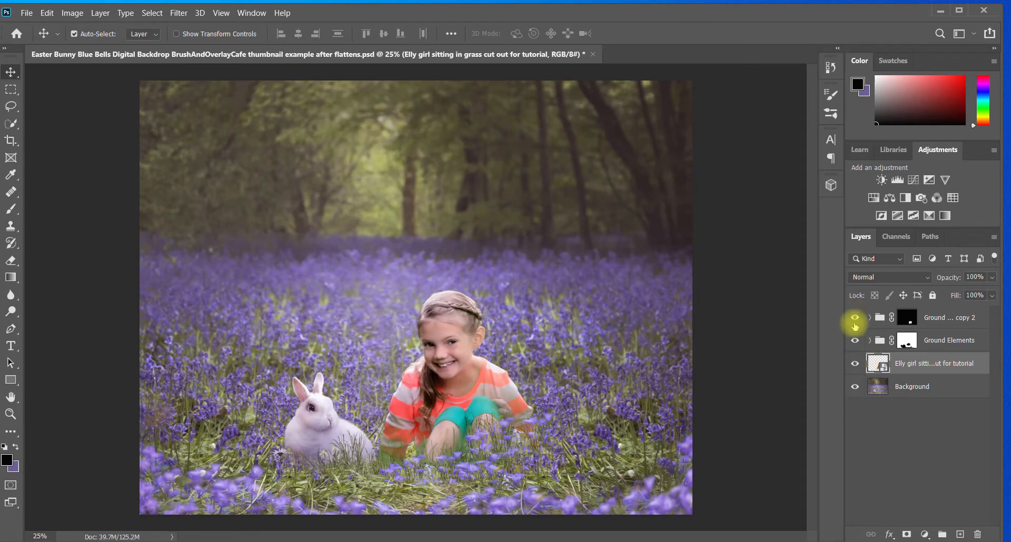
- Hide both Ground Elements groups and toggle the girl cut-out layer off and on to check it
{"action": "left_click", "coordinate": [854, 318]}
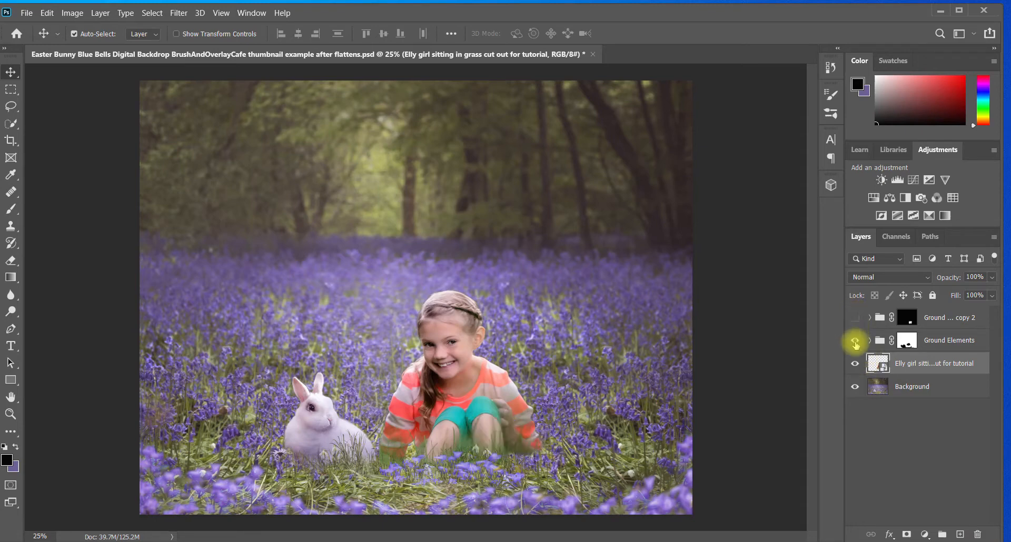
{"action": "left_click", "coordinate": [855, 341]}
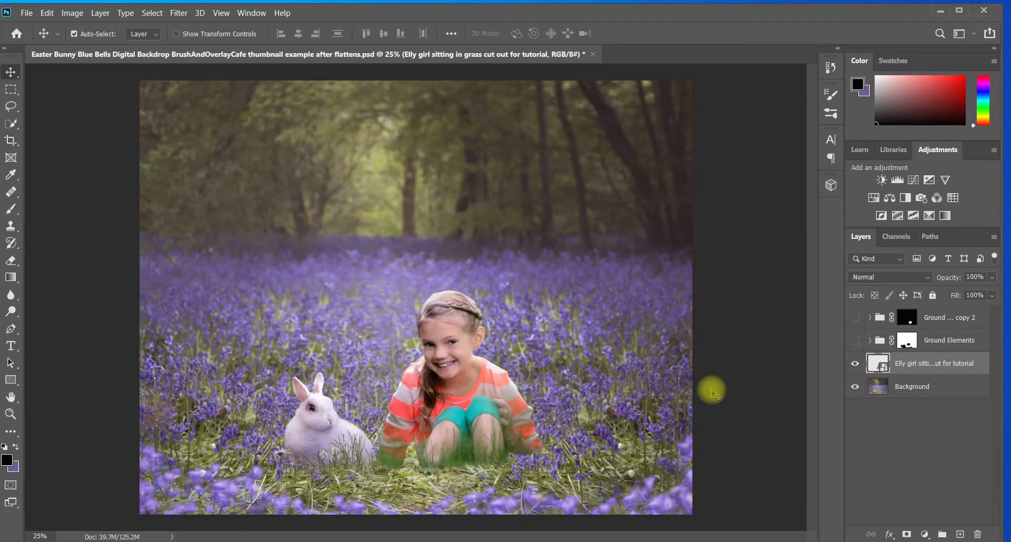
{"action": "left_click", "coordinate": [854, 364]}
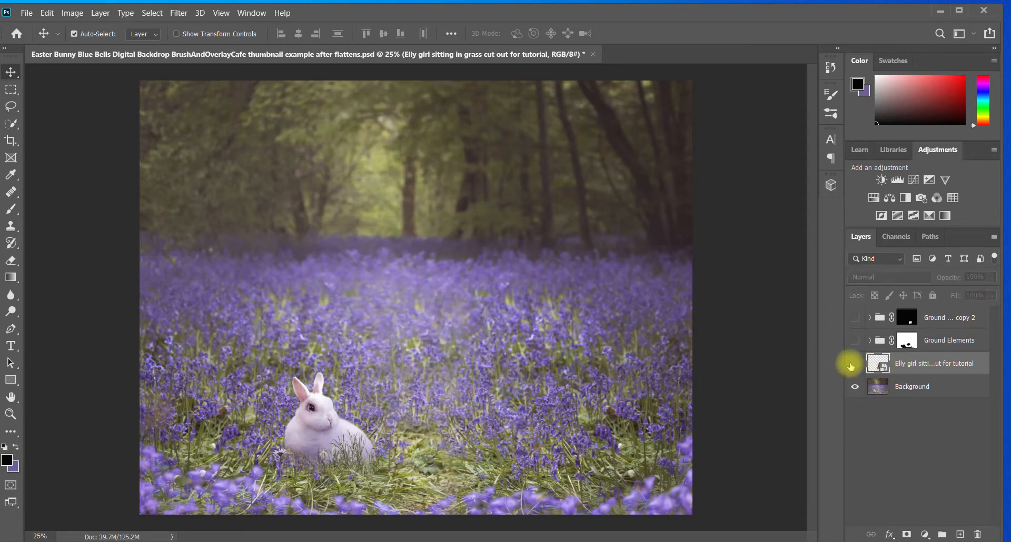
{"action": "left_click", "coordinate": [853, 364]}
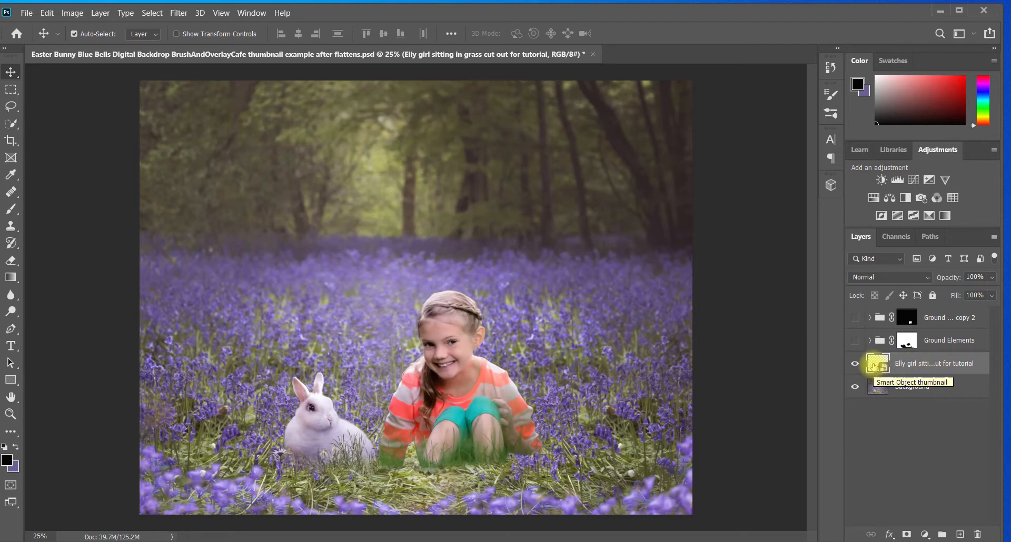
- Add a Hue/Saturation adjustment layer clipped to the girl cut-out layer and choose Reds as its colour range
{"action": "left_click", "coordinate": [873, 199]}
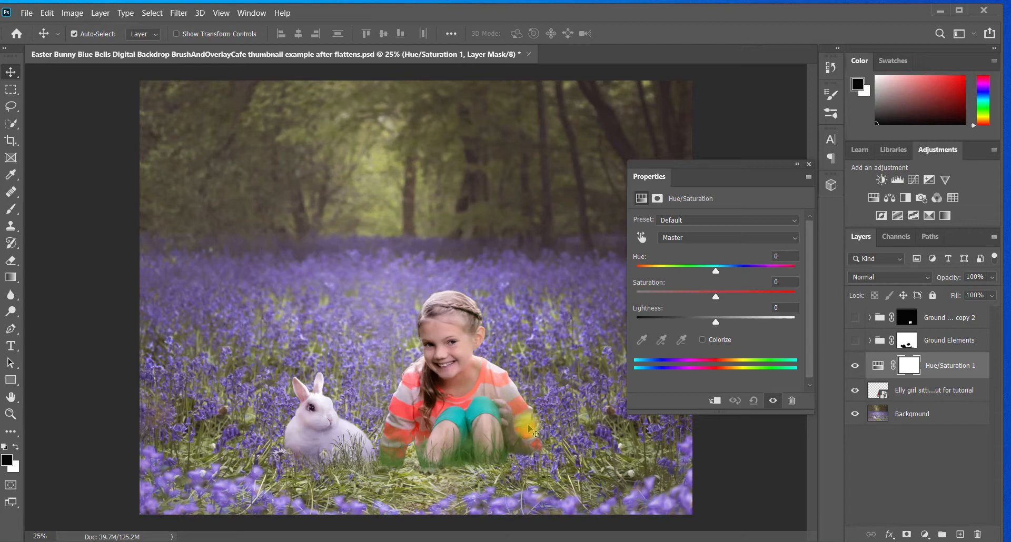
{"action": "left_click", "coordinate": [784, 237]}
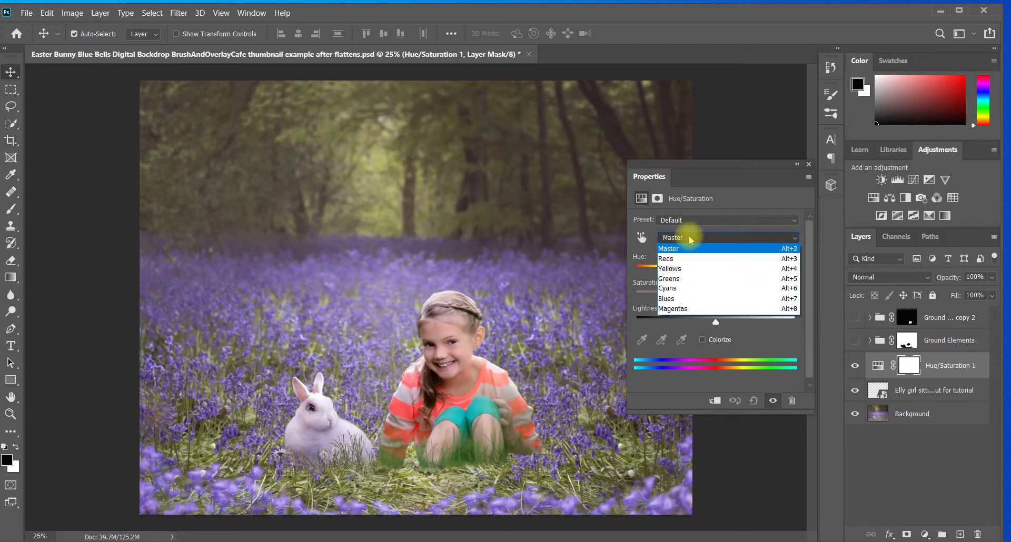
{"action": "left_click", "coordinate": [676, 261]}
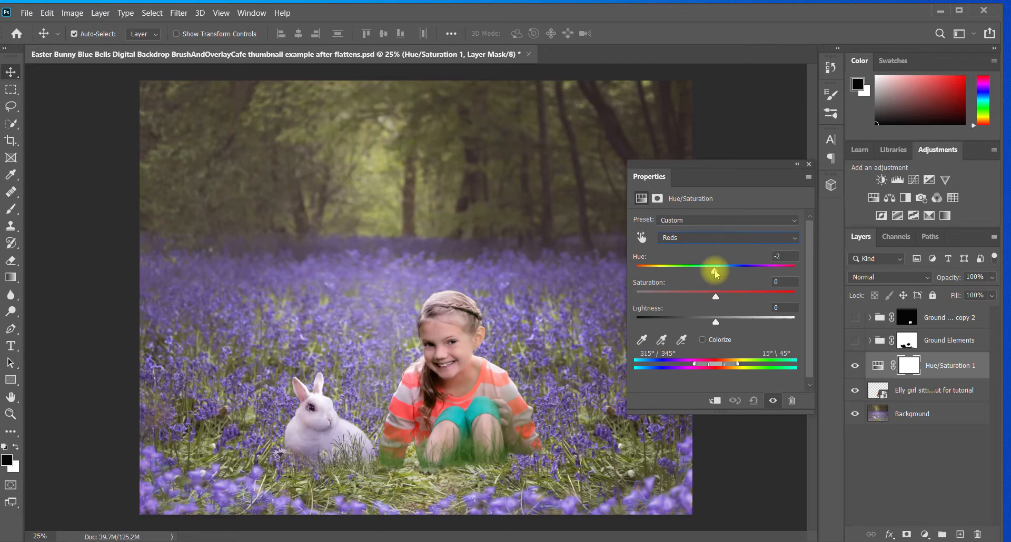
{"action": "mouse_move", "coordinate": [715, 273]}
{"action": "left_mouse_down"}
{"action": "mouse_move", "coordinate": [695, 272]}
{"action": "mouse_move", "coordinate": [716, 279]}
{"action": "left_mouse_up"}
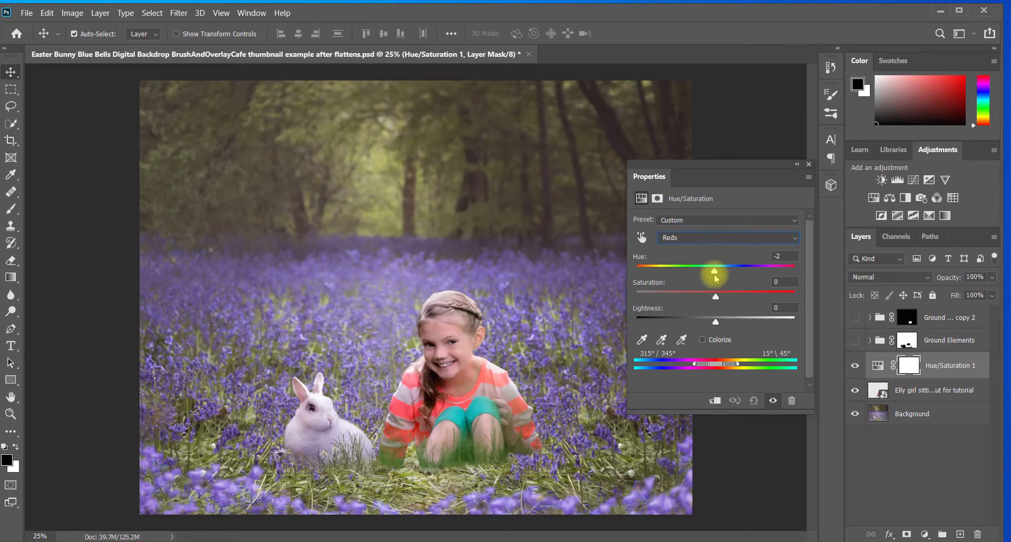
{"action": "left_click", "coordinate": [716, 402]}
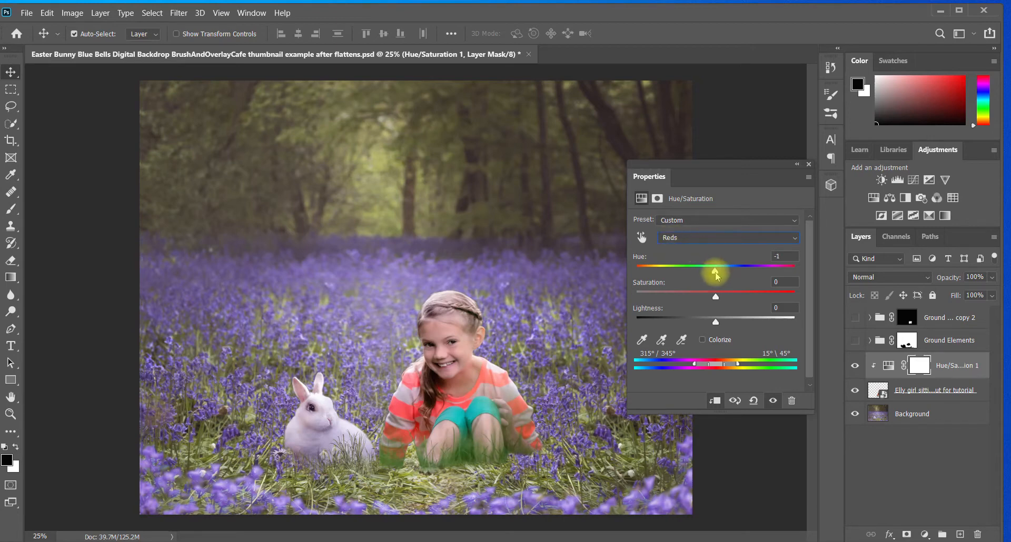
- Shift the Reds of the Hue/Saturation adjustment to hue -104 and saturation -12
{"action": "left_click_drag", "start_coordinate": [715, 272], "coordinate": [668, 269]}
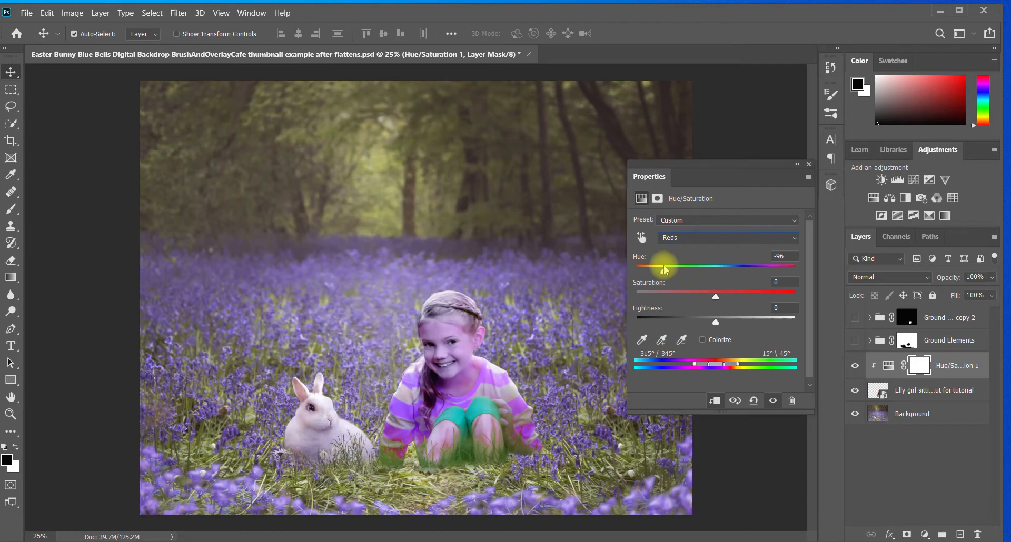
{"action": "left_click_drag", "start_coordinate": [665, 270], "coordinate": [664, 273]}
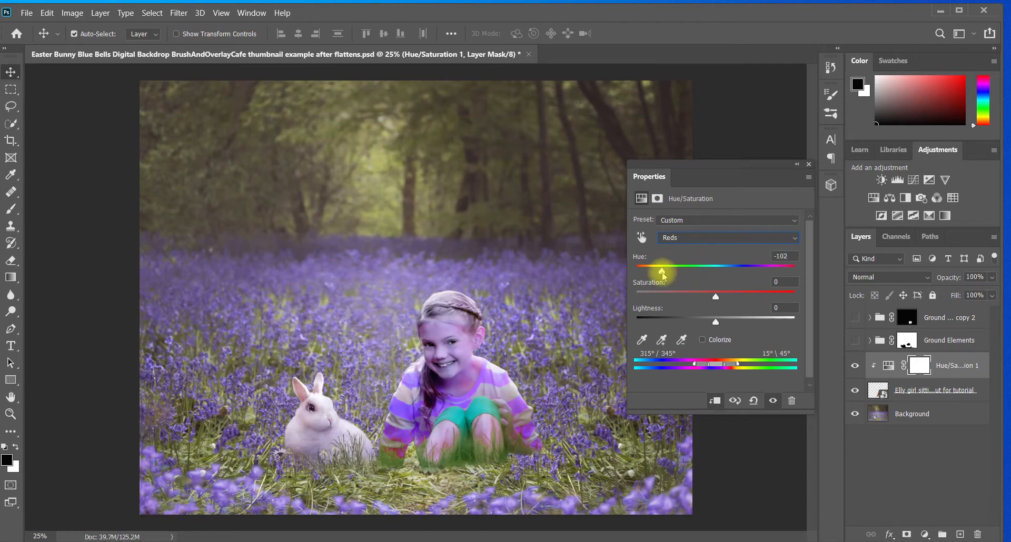
{"action": "left_click_drag", "start_coordinate": [663, 276], "coordinate": [664, 278]}
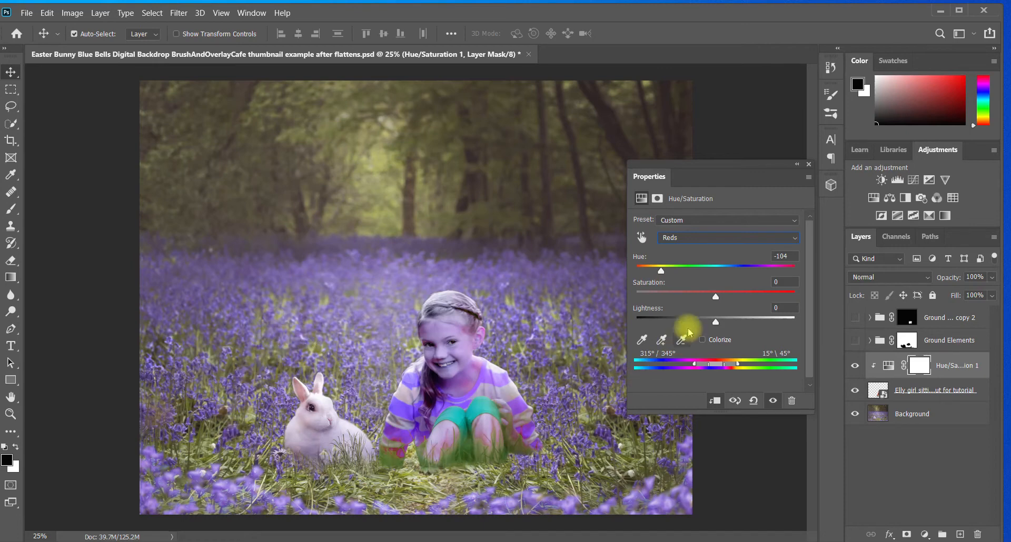
{"action": "left_click_drag", "start_coordinate": [715, 297], "coordinate": [707, 299]}
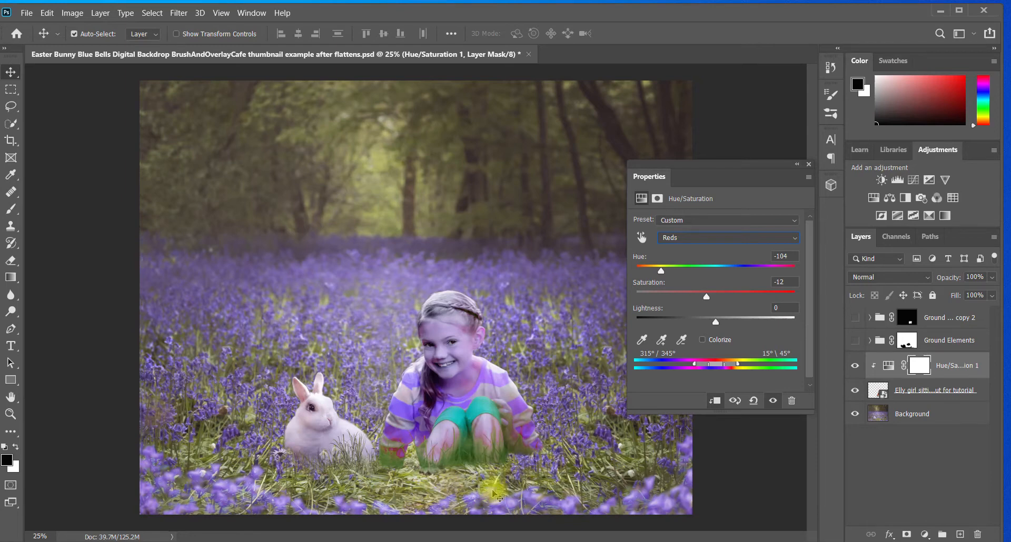
- Switch the Hue/Saturation adjustment to the Greens range and set its hue to +15
{"action": "left_click", "coordinate": [706, 236]}
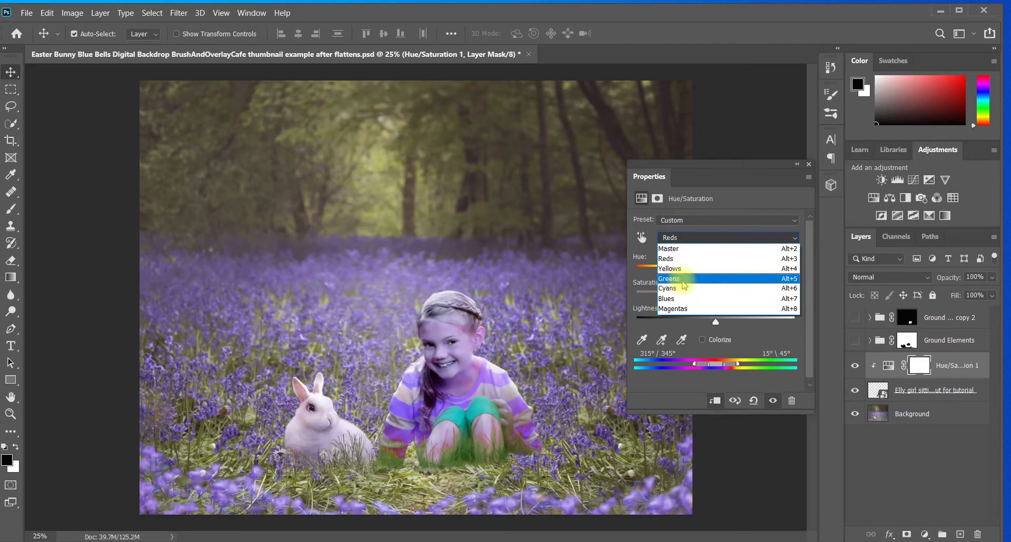
{"action": "left_click", "coordinate": [684, 285]}
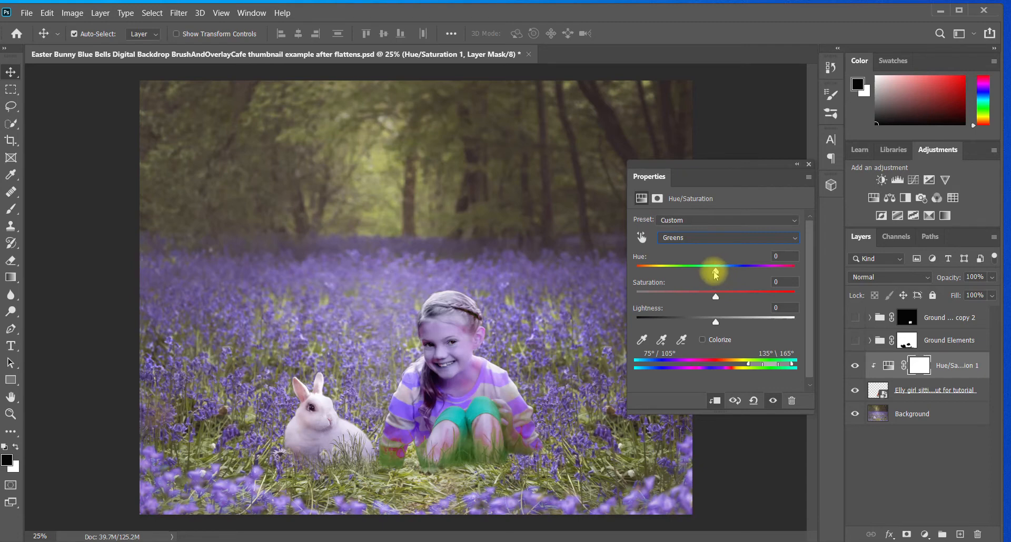
{"action": "left_click_drag", "start_coordinate": [714, 273], "coordinate": [678, 290]}
{"action": "mouse_move", "coordinate": [740, 293]}
{"action": "left_mouse_down"}
{"action": "mouse_move", "coordinate": [679, 295]}
{"action": "mouse_move", "coordinate": [715, 297]}
{"action": "mouse_move", "coordinate": [727, 289]}
{"action": "mouse_move", "coordinate": [688, 293]}
{"action": "mouse_move", "coordinate": [727, 285]}
{"action": "left_mouse_up"}
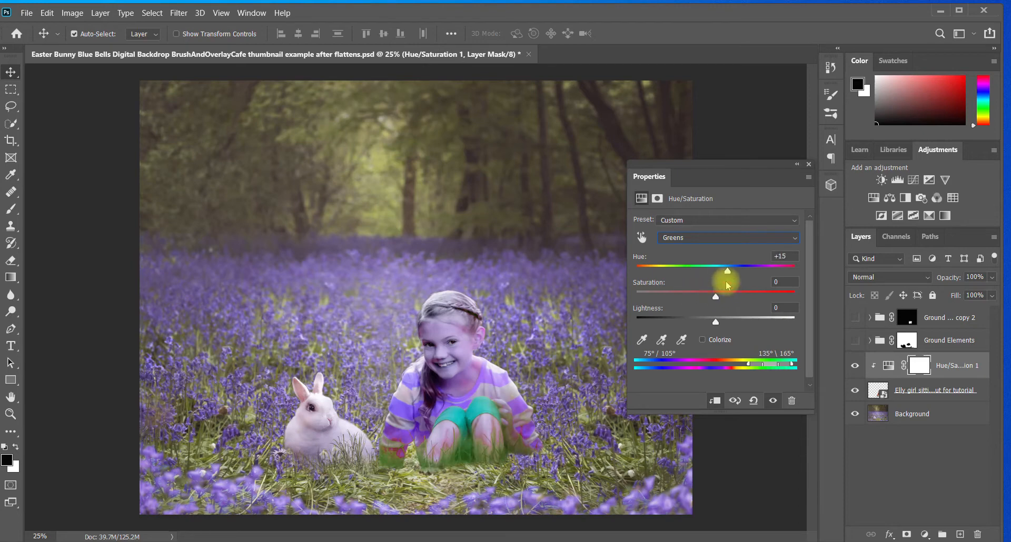
- Switch the Hue/Saturation adjustment to the Cyans range and set hue to -98 and saturation to about -32
{"action": "left_click", "coordinate": [745, 239]}
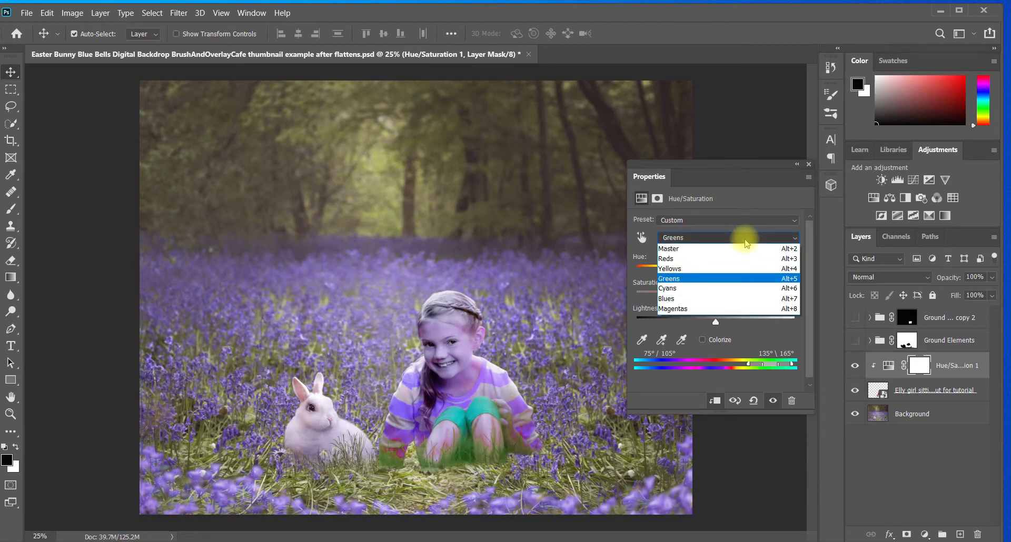
{"action": "left_click", "coordinate": [687, 291]}
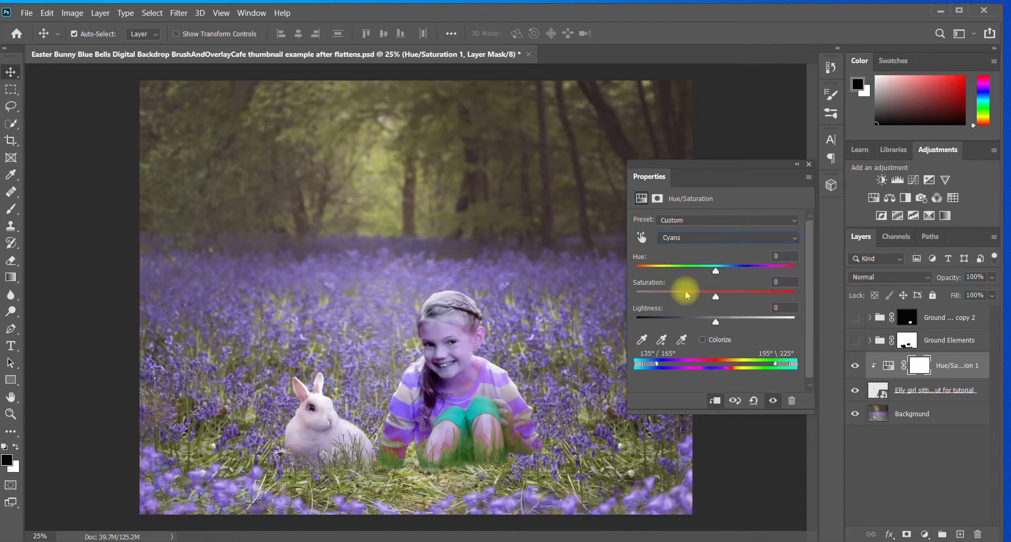
{"action": "left_click_drag", "start_coordinate": [716, 273], "coordinate": [668, 273]}
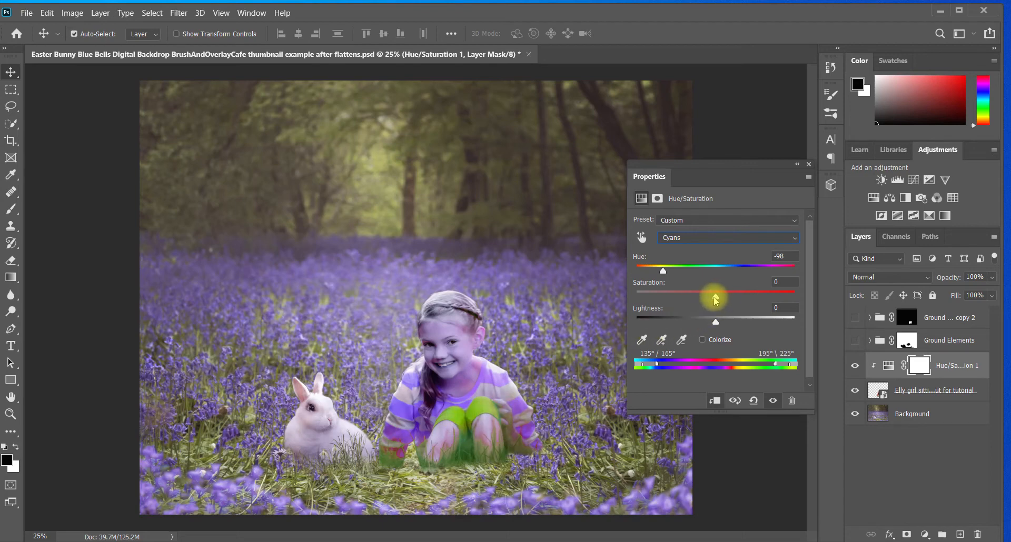
{"action": "left_click_drag", "start_coordinate": [710, 299], "coordinate": [702, 301]}
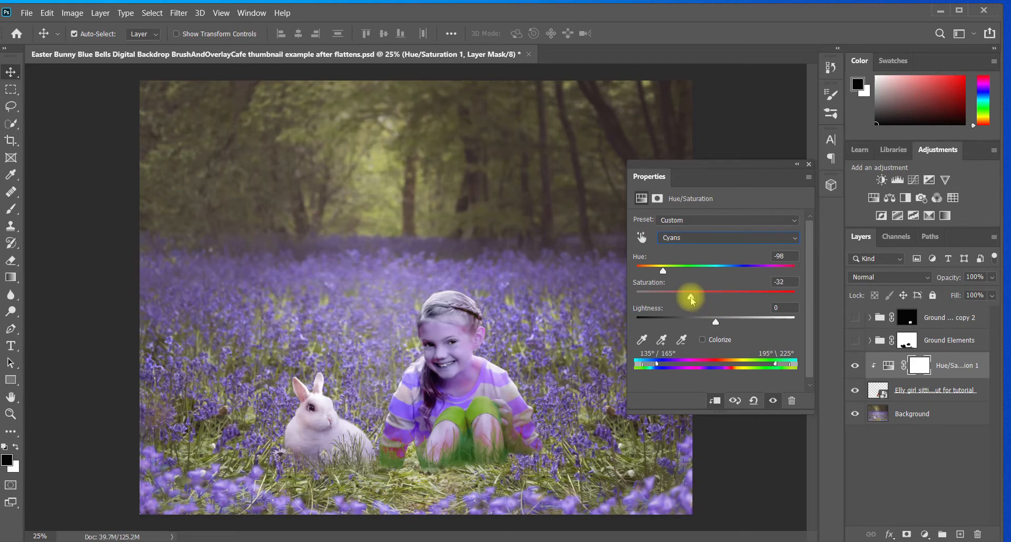
- Close the Hue/Saturation settings and make both Ground Elements groups visible again
{"action": "left_click", "coordinate": [809, 165]}
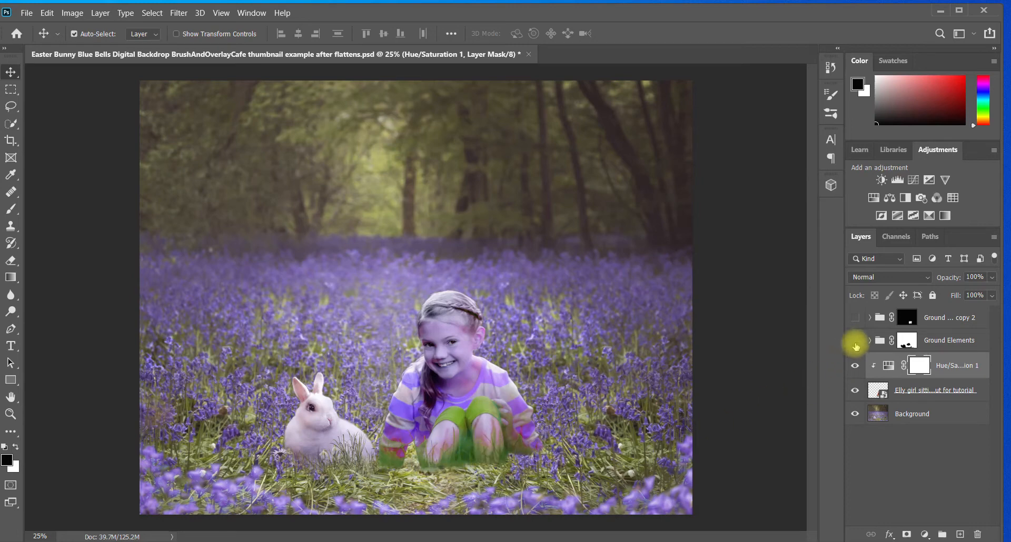
{"action": "left_click", "coordinate": [855, 340]}
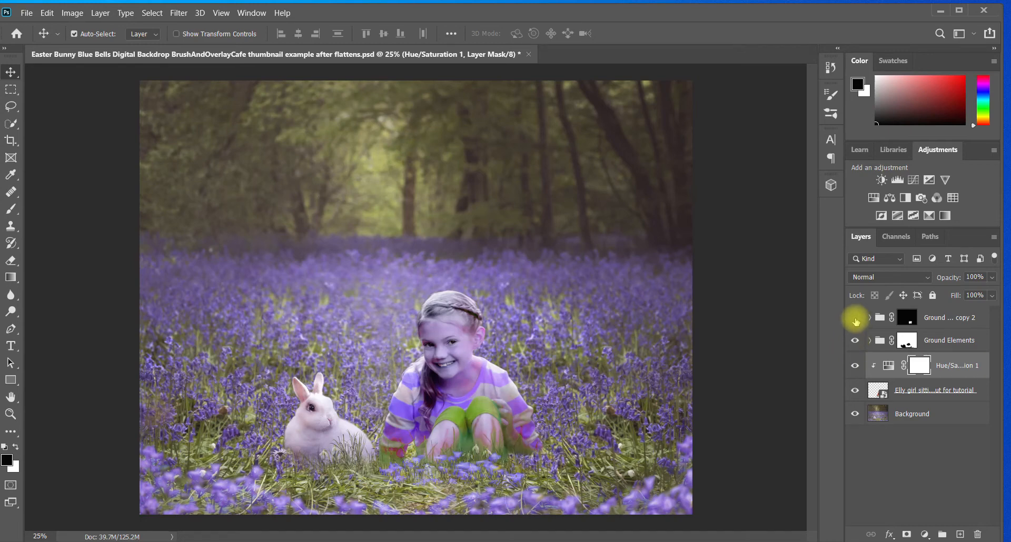
{"action": "left_click", "coordinate": [855, 318]}
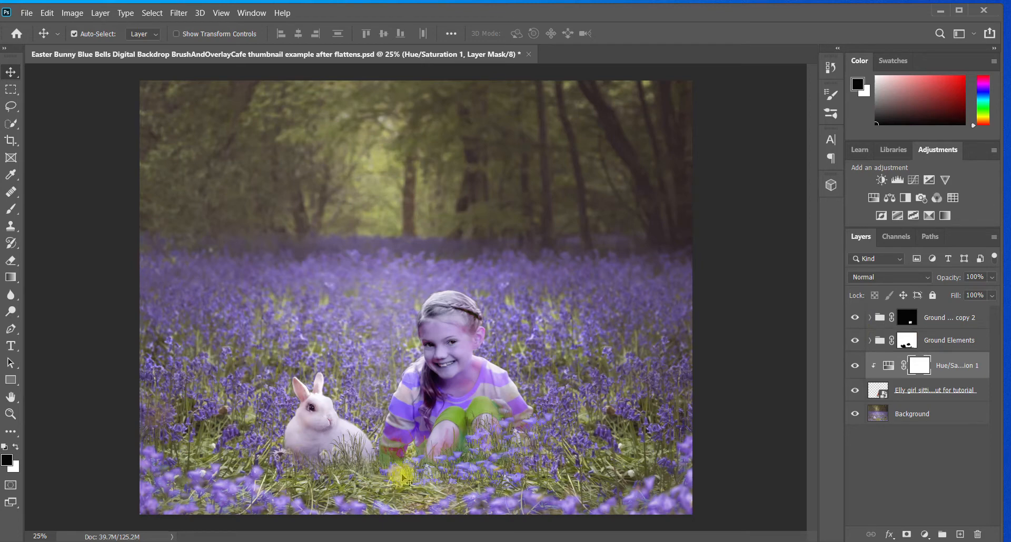
- Select the Hue/Saturation 1 layer mask and invert it to black
{"action": "left_click", "coordinate": [10, 414]}
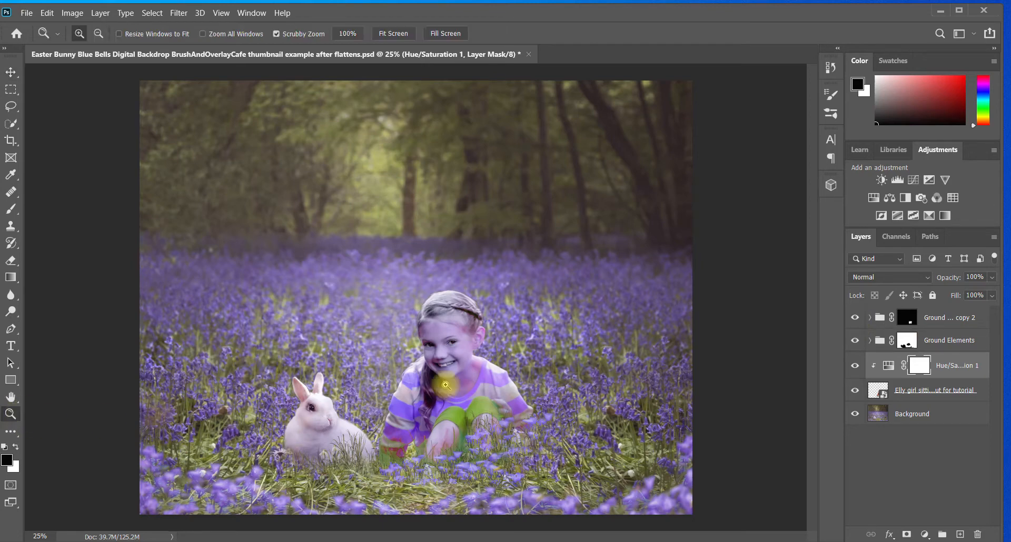
{"action": "left_click", "coordinate": [886, 365]}
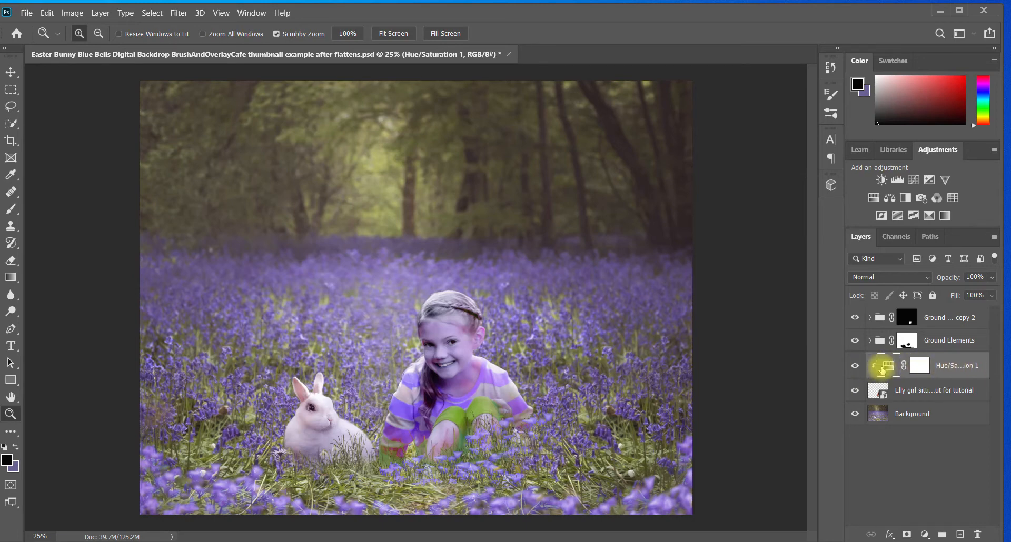
{"action": "left_click", "coordinate": [920, 365]}
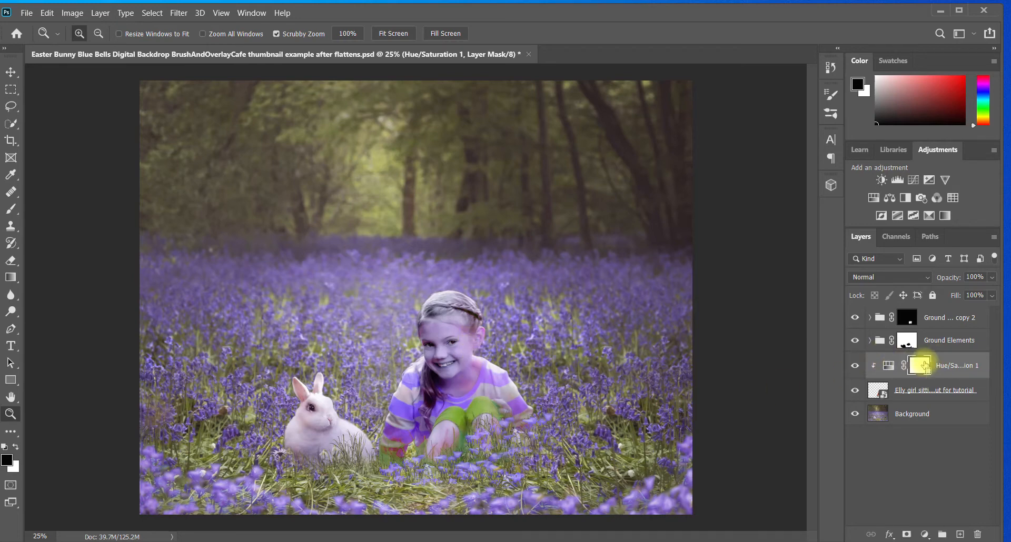
{"action": "key", "text": "ctrl+i"}
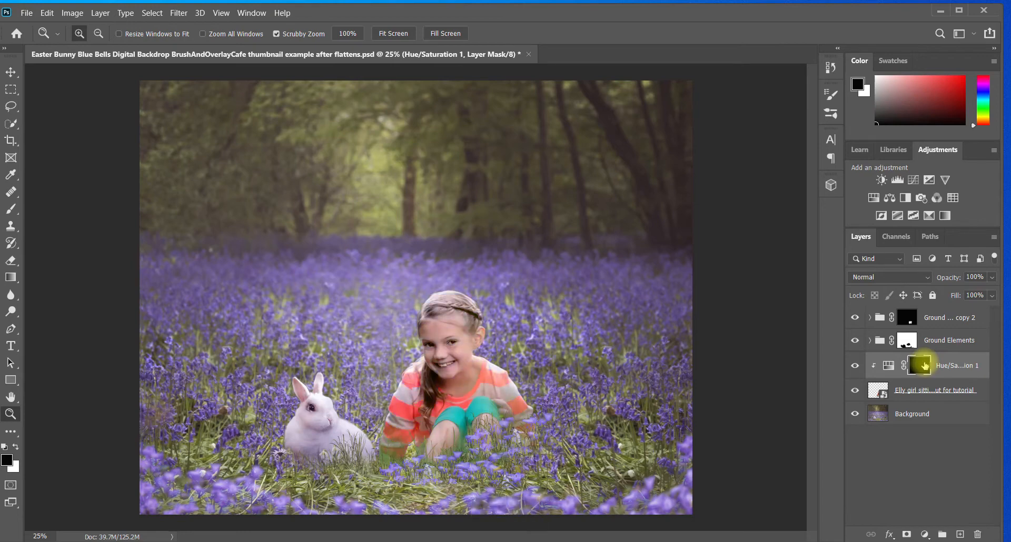
- Paint white on the mask over the orange stripes of the sleeve nearest the rabbit and the adjoining shirt front, using 100 and 90 px brushes
{"action": "left_click", "coordinate": [404, 440]}
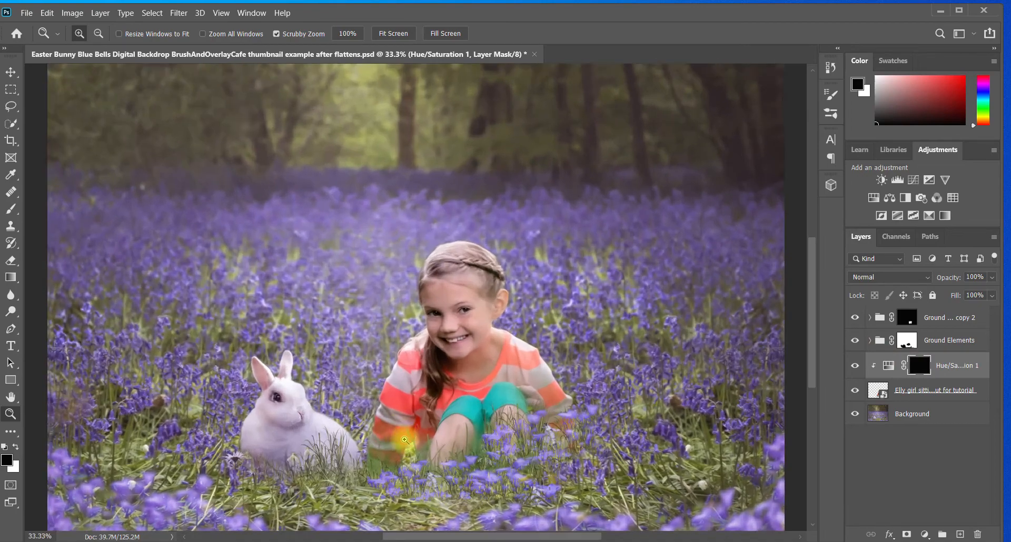
{"action": "left_click", "coordinate": [404, 439]}
{"action": "left_click", "coordinate": [440, 358]}
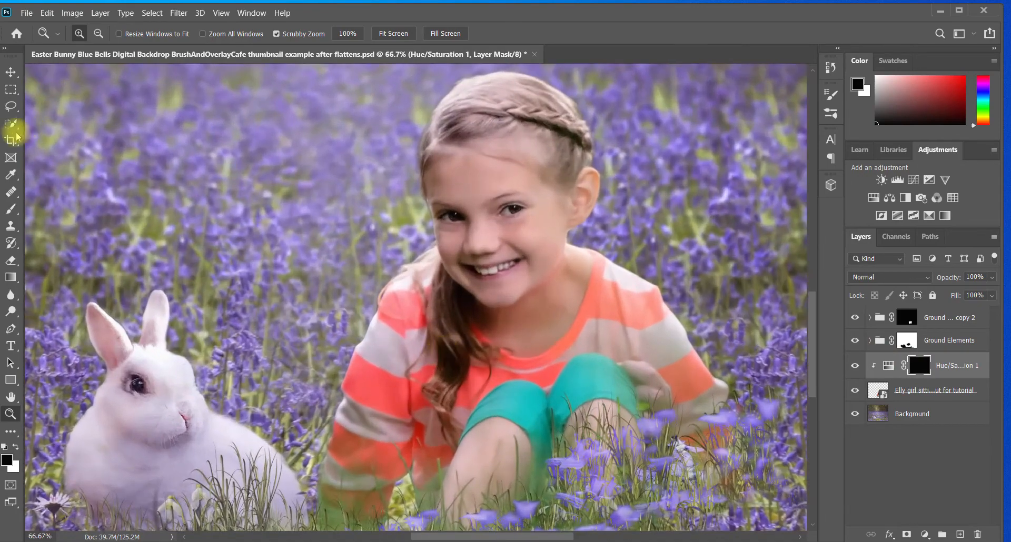
{"action": "left_click", "coordinate": [10, 211]}
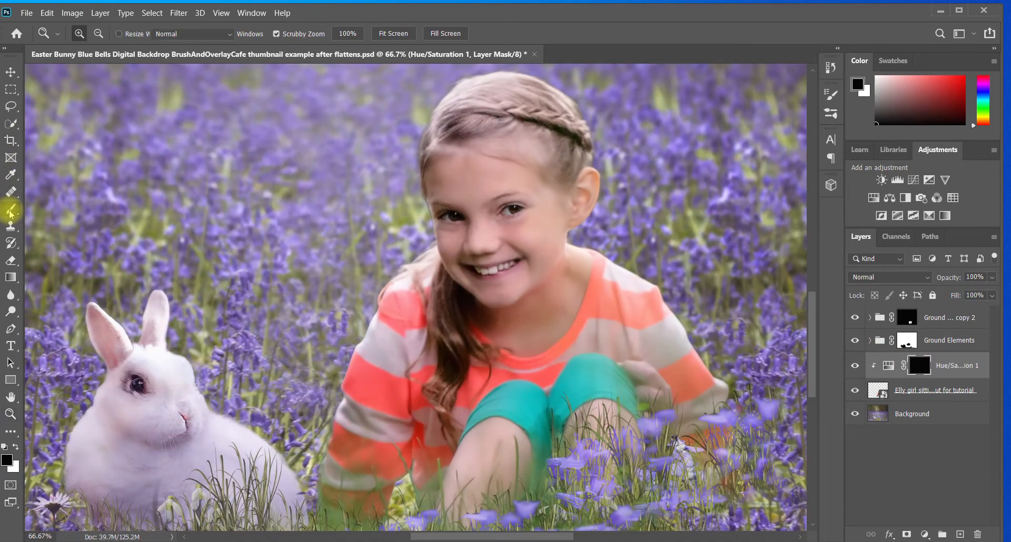
{"action": "left_click", "coordinate": [15, 448]}
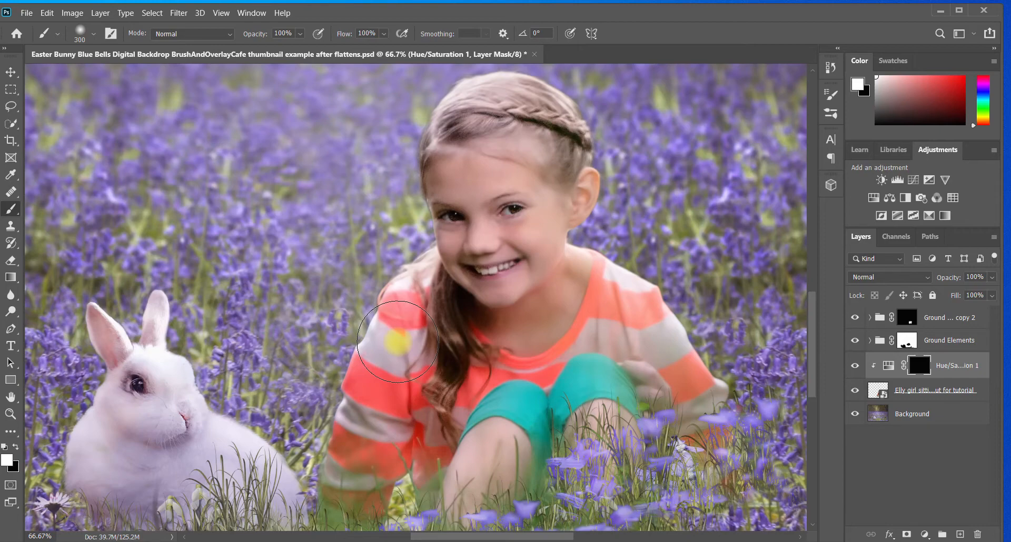
{"action": "key", "text": "bracketleft"}
{"action": "key", "text": "bracketleft"}
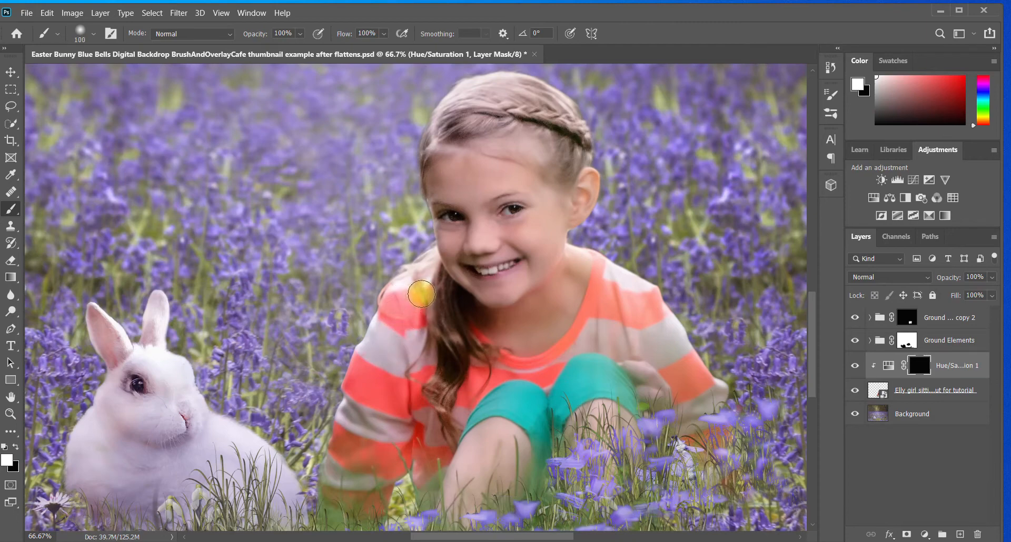
{"action": "mouse_move", "coordinate": [417, 301]}
{"action": "left_mouse_down"}
{"action": "mouse_move", "coordinate": [397, 315]}
{"action": "mouse_move", "coordinate": [397, 299]}
{"action": "mouse_move", "coordinate": [390, 317]}
{"action": "mouse_move", "coordinate": [412, 313]}
{"action": "left_mouse_up"}
{"action": "mouse_move", "coordinate": [418, 357]}
{"action": "left_mouse_down"}
{"action": "mouse_move", "coordinate": [413, 396]}
{"action": "mouse_move", "coordinate": [394, 399]}
{"action": "mouse_move", "coordinate": [363, 390]}
{"action": "mouse_move", "coordinate": [368, 372]}
{"action": "mouse_move", "coordinate": [356, 366]}
{"action": "mouse_move", "coordinate": [400, 391]}
{"action": "left_mouse_up"}
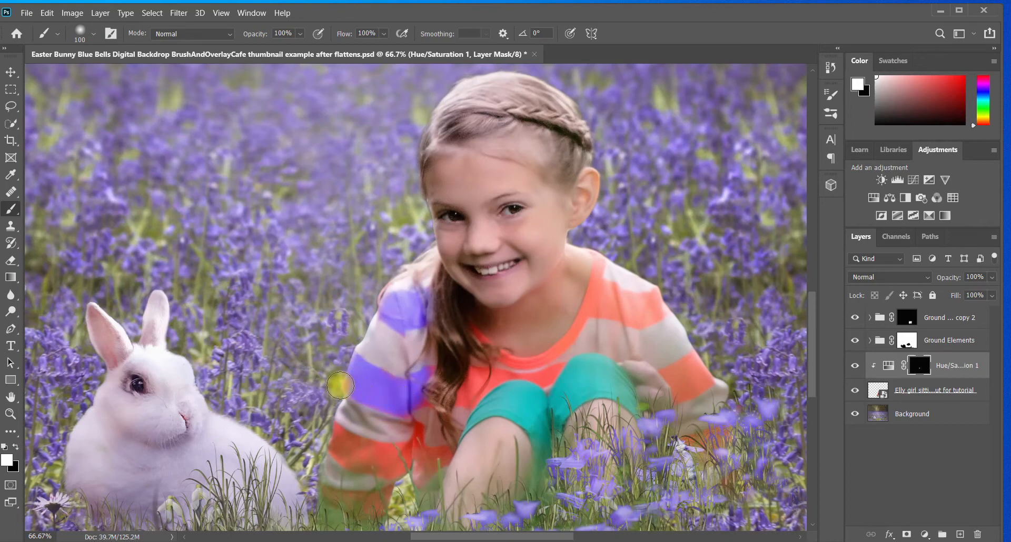
{"action": "mouse_move", "coordinate": [341, 384]}
{"action": "left_mouse_down"}
{"action": "mouse_move", "coordinate": [409, 409]}
{"action": "mouse_move", "coordinate": [427, 372]}
{"action": "mouse_move", "coordinate": [372, 380]}
{"action": "mouse_move", "coordinate": [403, 394]}
{"action": "mouse_move", "coordinate": [425, 370]}
{"action": "mouse_move", "coordinate": [402, 387]}
{"action": "left_mouse_up"}
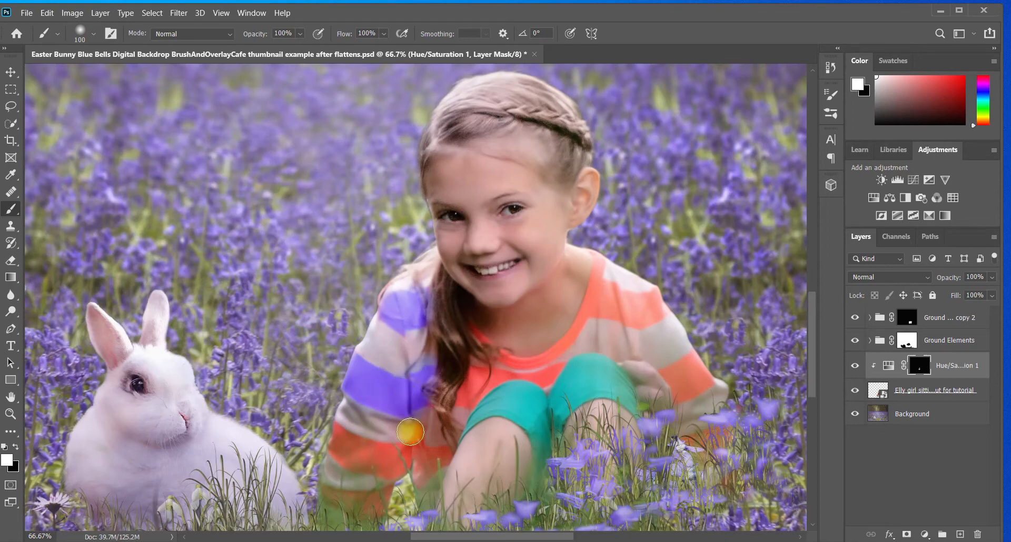
{"action": "mouse_move", "coordinate": [417, 435]}
{"action": "left_mouse_down"}
{"action": "mouse_move", "coordinate": [368, 450]}
{"action": "mouse_move", "coordinate": [340, 430]}
{"action": "mouse_move", "coordinate": [344, 454]}
{"action": "mouse_move", "coordinate": [384, 468]}
{"action": "mouse_move", "coordinate": [400, 464]}
{"action": "mouse_move", "coordinate": [358, 460]}
{"action": "mouse_move", "coordinate": [443, 459]}
{"action": "mouse_move", "coordinate": [422, 468]}
{"action": "left_mouse_up"}
{"action": "key", "text": "bracketleft"}
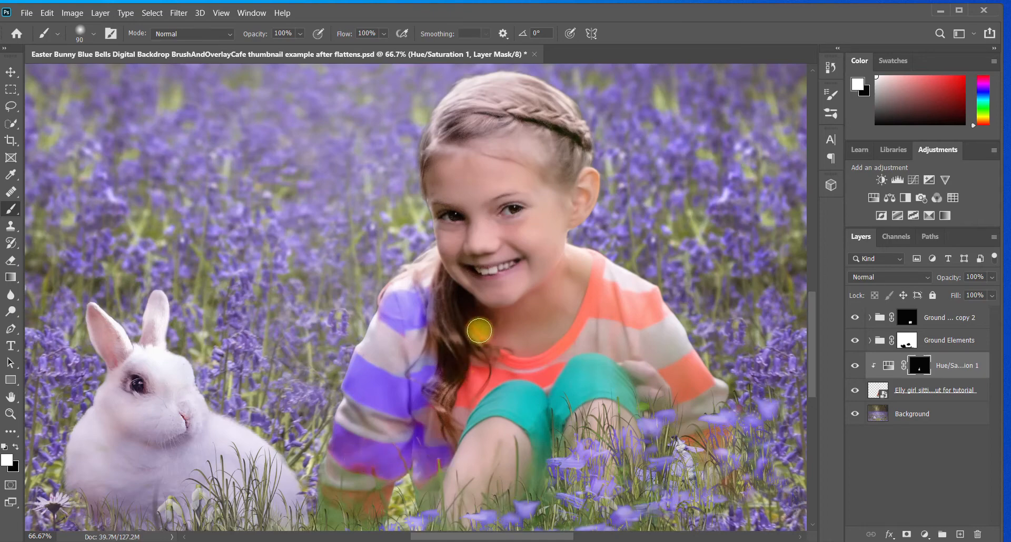
{"action": "mouse_move", "coordinate": [477, 334]}
{"action": "left_mouse_down"}
{"action": "mouse_move", "coordinate": [521, 363]}
{"action": "mouse_move", "coordinate": [487, 364]}
{"action": "mouse_move", "coordinate": [472, 384]}
{"action": "mouse_move", "coordinate": [478, 365]}
{"action": "mouse_move", "coordinate": [465, 400]}
{"action": "mouse_move", "coordinate": [482, 377]}
{"action": "mouse_move", "coordinate": [539, 373]}
{"action": "mouse_move", "coordinate": [503, 369]}
{"action": "mouse_move", "coordinate": [464, 397]}
{"action": "left_mouse_up"}
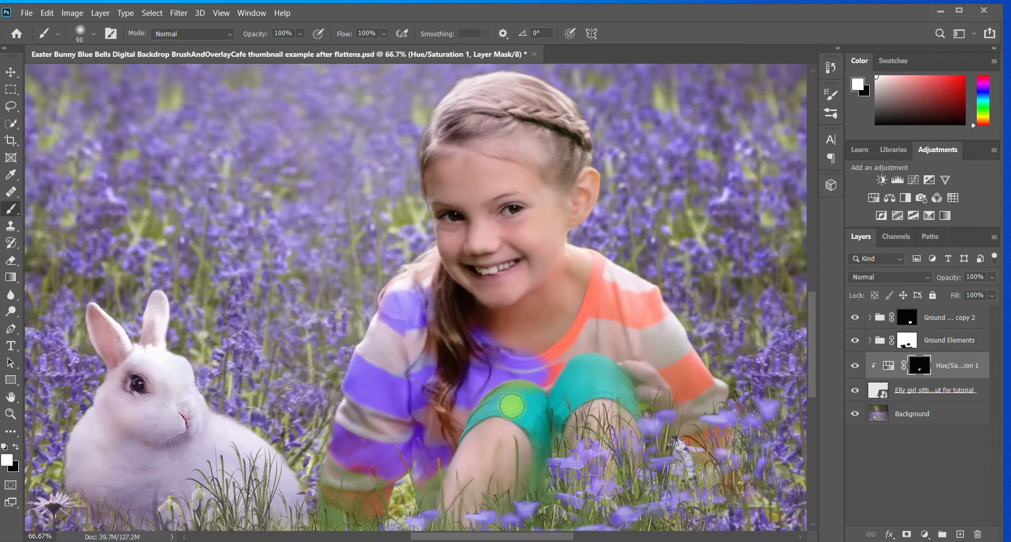
- Paint white on the mask over both teal legging knees, using a 100 px brush and a 60 px brush for narrow areas
{"action": "key", "text": "bracketright"}
{"action": "mouse_move", "coordinate": [505, 391]}
{"action": "left_mouse_down"}
{"action": "mouse_move", "coordinate": [461, 419]}
{"action": "mouse_move", "coordinate": [497, 402]}
{"action": "mouse_move", "coordinate": [542, 434]}
{"action": "mouse_move", "coordinate": [531, 409]}
{"action": "left_mouse_up"}
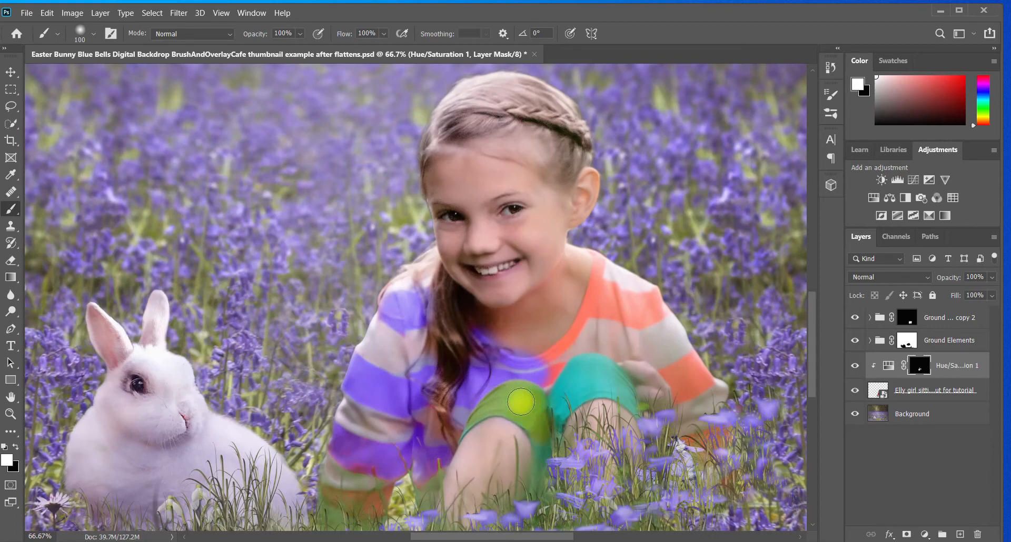
{"action": "key", "text": "bracketleft"}
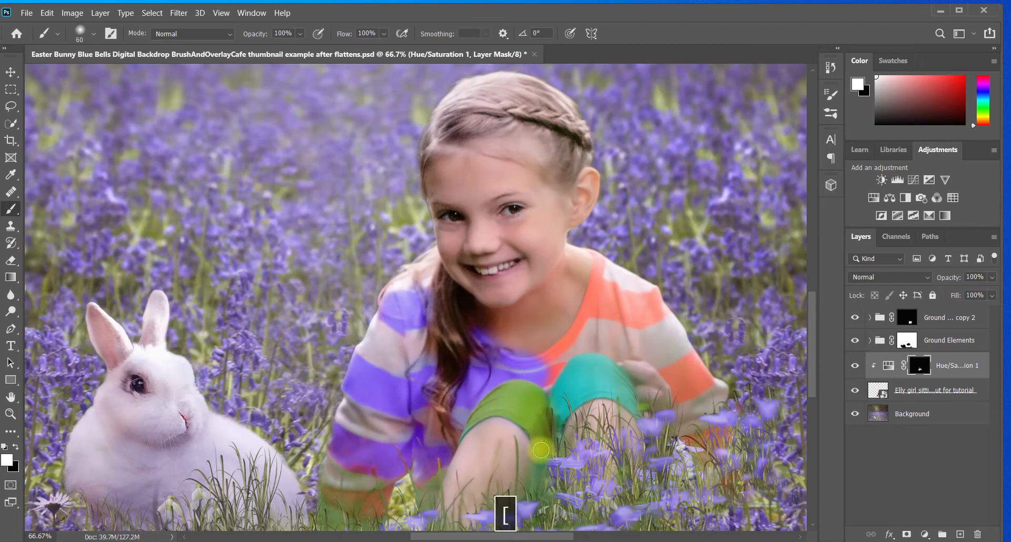
{"action": "mouse_move", "coordinate": [541, 451]}
{"action": "left_mouse_down"}
{"action": "mouse_move", "coordinate": [570, 377]}
{"action": "mouse_move", "coordinate": [591, 362]}
{"action": "mouse_move", "coordinate": [583, 363]}
{"action": "mouse_move", "coordinate": [554, 415]}
{"action": "mouse_move", "coordinate": [586, 391]}
{"action": "mouse_move", "coordinate": [622, 394]}
{"action": "mouse_move", "coordinate": [635, 408]}
{"action": "mouse_move", "coordinate": [615, 368]}
{"action": "mouse_move", "coordinate": [596, 361]}
{"action": "mouse_move", "coordinate": [620, 375]}
{"action": "mouse_move", "coordinate": [636, 409]}
{"action": "mouse_move", "coordinate": [610, 390]}
{"action": "mouse_move", "coordinate": [586, 391]}
{"action": "mouse_move", "coordinate": [557, 418]}
{"action": "mouse_move", "coordinate": [587, 379]}
{"action": "mouse_move", "coordinate": [614, 384]}
{"action": "mouse_move", "coordinate": [564, 368]}
{"action": "left_mouse_up"}
- Paint white on the mask along the remaining orange neckline up to the far shoulder with an 80 px brush
{"action": "key", "text": "bracketright"}
{"action": "key", "text": "bracketright"}
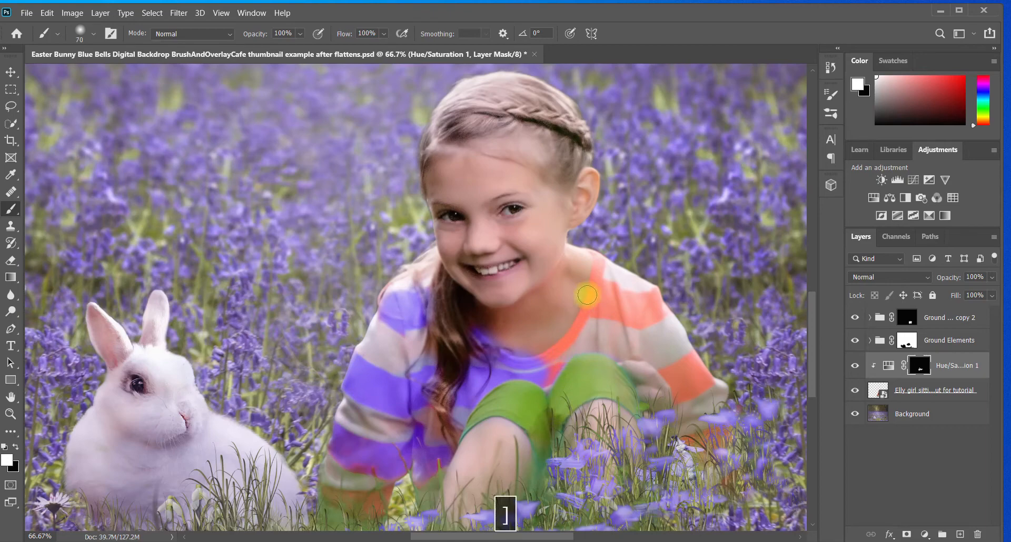
{"action": "mouse_move", "coordinate": [598, 264]}
{"action": "left_mouse_down"}
{"action": "mouse_move", "coordinate": [602, 291]}
{"action": "mouse_move", "coordinate": [561, 348]}
{"action": "mouse_move", "coordinate": [534, 362]}
{"action": "mouse_move", "coordinate": [551, 374]}
{"action": "left_mouse_up"}
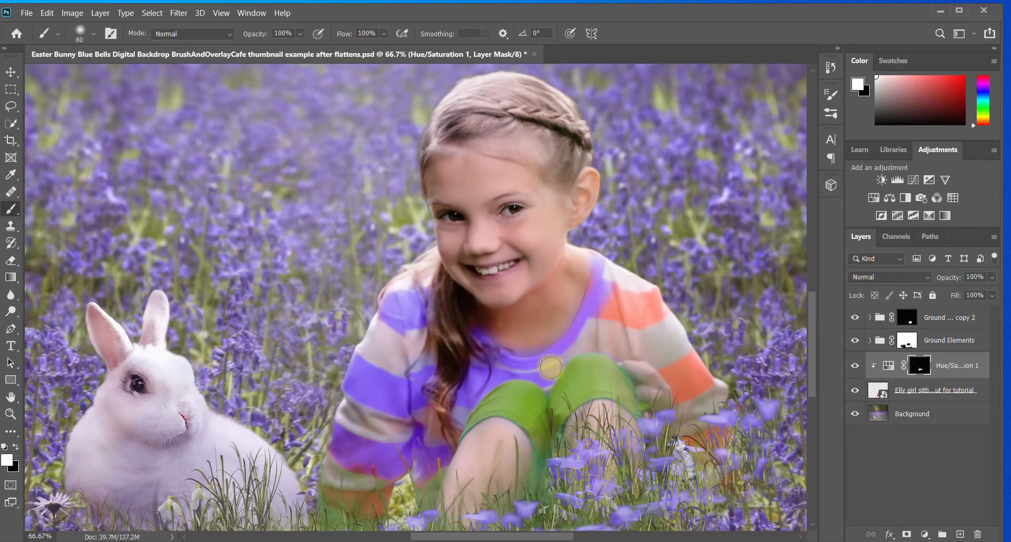
- Paint black on the mask over the skin just inside the neckline with a 40 px brush to remove the colour spill
{"action": "left_click", "coordinate": [10, 414]}
{"action": "left_click", "coordinate": [533, 349]}
{"action": "left_click", "coordinate": [533, 349]}
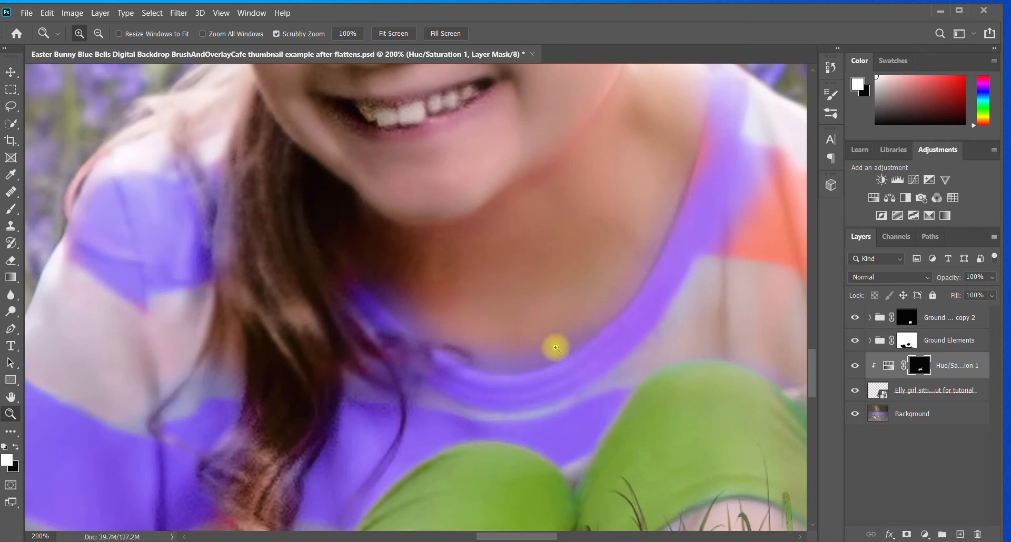
{"action": "left_click", "coordinate": [10, 209]}
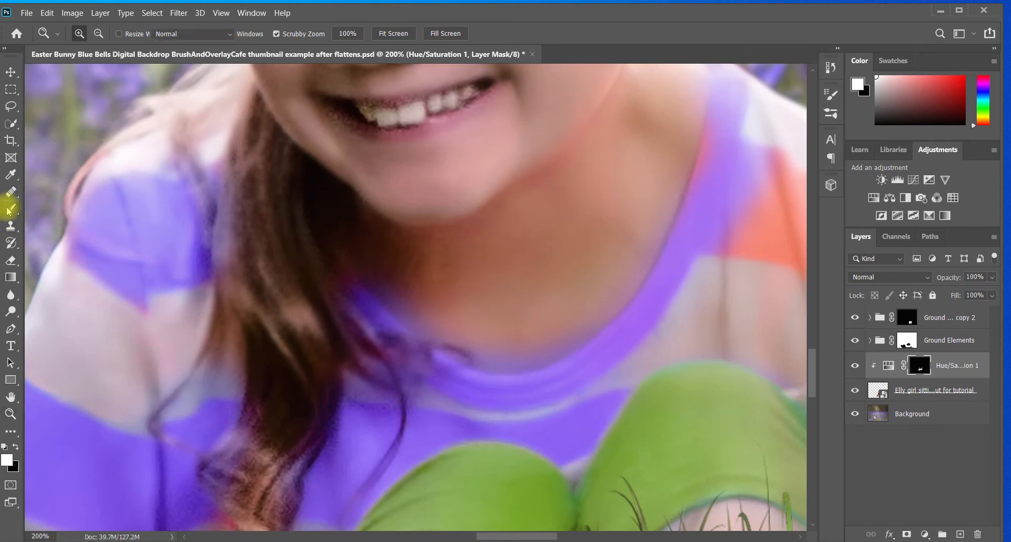
{"action": "left_click", "coordinate": [15, 447]}
{"action": "key", "text": "bracketleft"}
{"action": "key", "text": "bracketleft"}
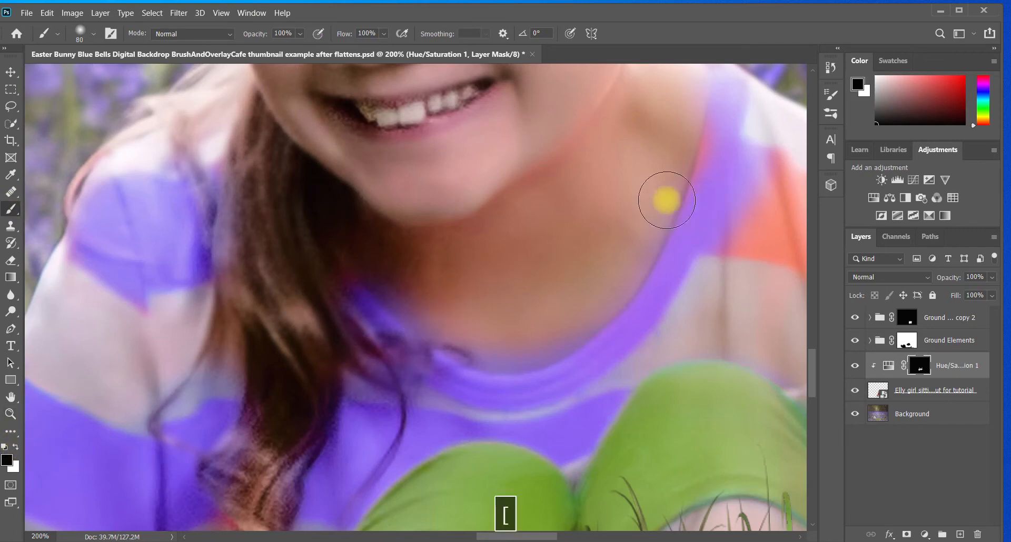
{"action": "key", "text": "bracketleft"}
{"action": "key", "text": "bracketleft"}
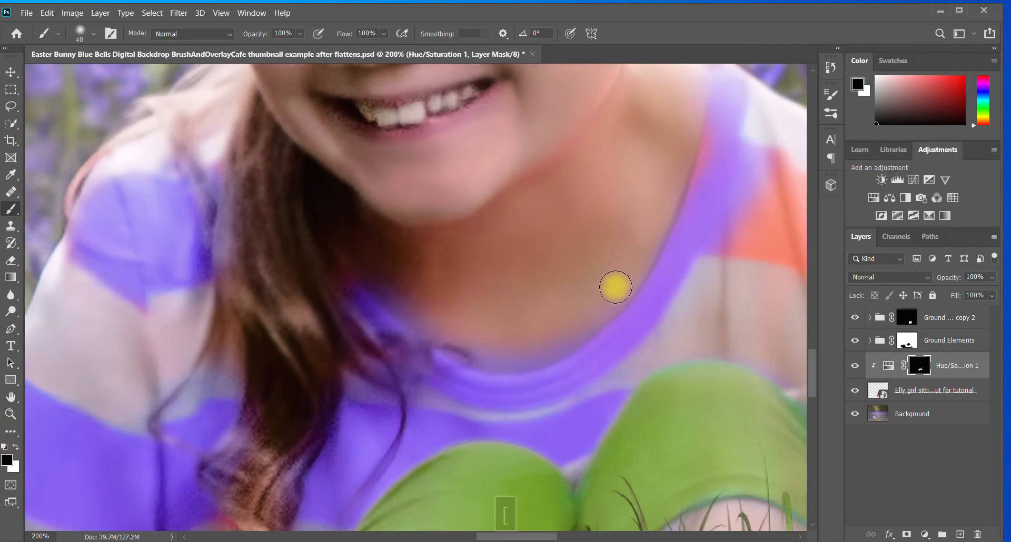
{"action": "mouse_move", "coordinate": [588, 319]}
{"action": "left_mouse_down"}
{"action": "mouse_move", "coordinate": [562, 342]}
{"action": "mouse_move", "coordinate": [501, 362]}
{"action": "mouse_move", "coordinate": [421, 321]}
{"action": "left_mouse_up"}
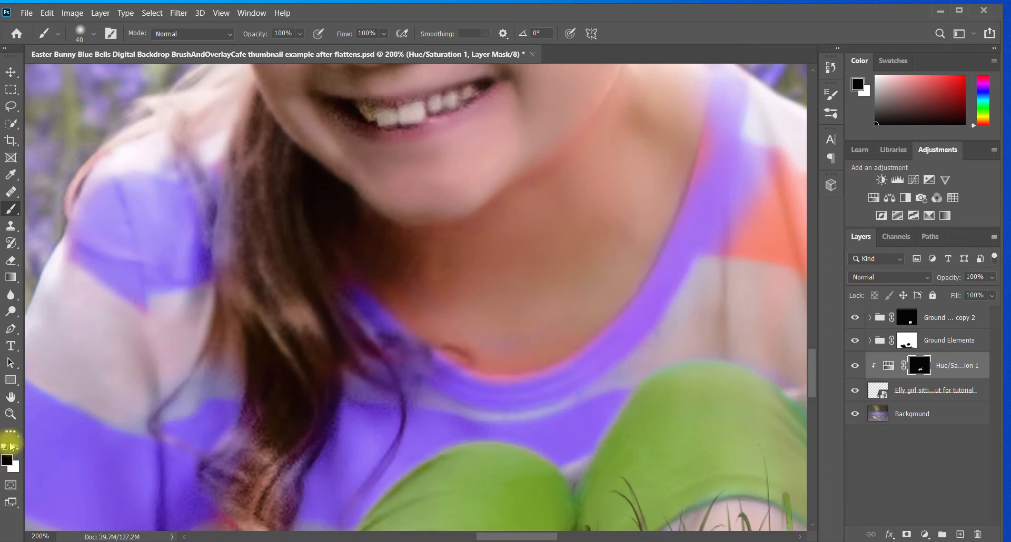
- Paint white on the mask along the inner rim of the neckline with a 15 px brush to restore its purple edge
{"action": "left_click", "coordinate": [15, 447]}
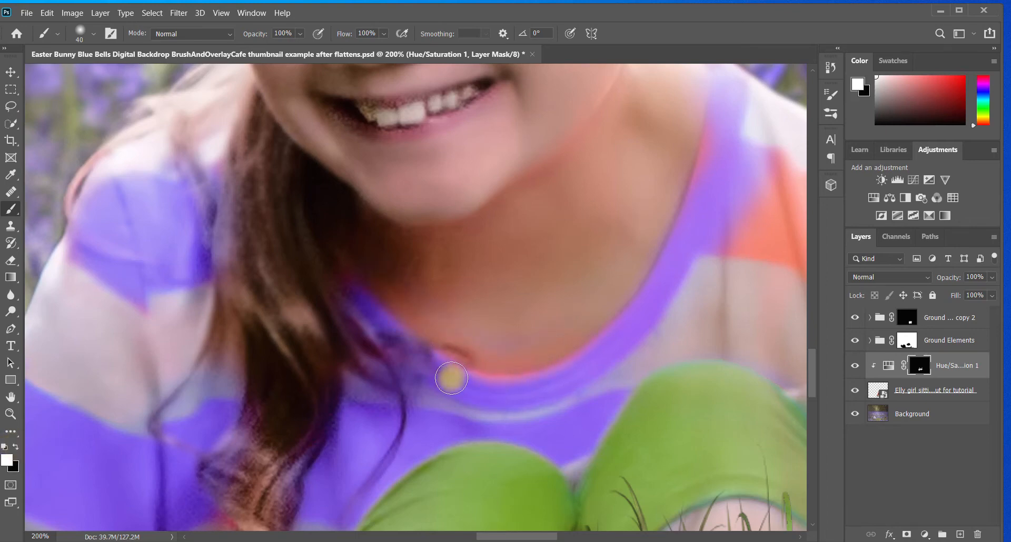
{"action": "key", "text": "bracketleft"}
{"action": "mouse_move", "coordinate": [438, 362]}
{"action": "left_mouse_down"}
{"action": "mouse_move", "coordinate": [489, 382]}
{"action": "mouse_move", "coordinate": [541, 378]}
{"action": "mouse_move", "coordinate": [628, 314]}
{"action": "left_mouse_up"}
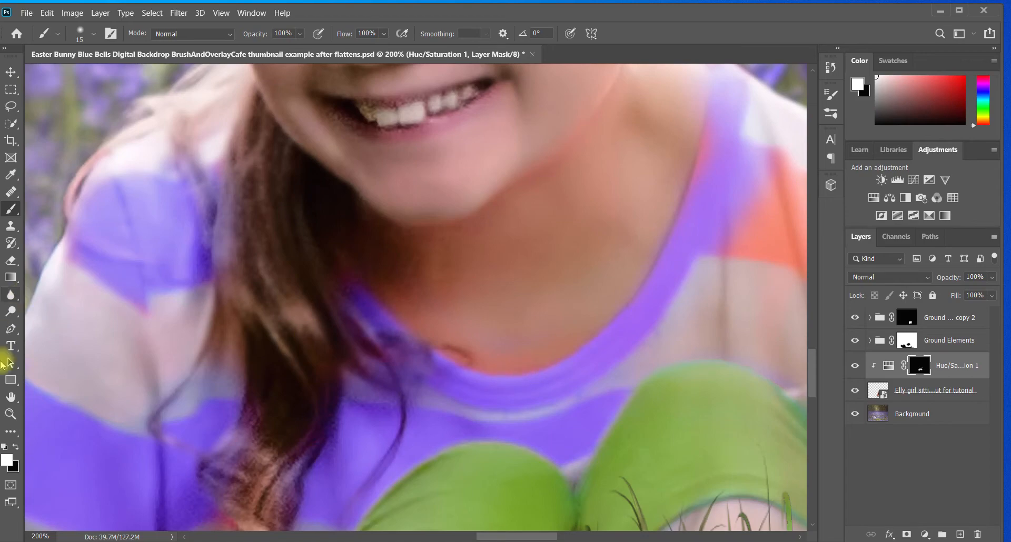
- Touch up the collar edge at the far shoulder in black, and paint white on the mask over the collar and shoulder's orange stripe
{"action": "left_click", "coordinate": [11, 414]}
{"action": "left_click", "coordinate": [397, 38]}
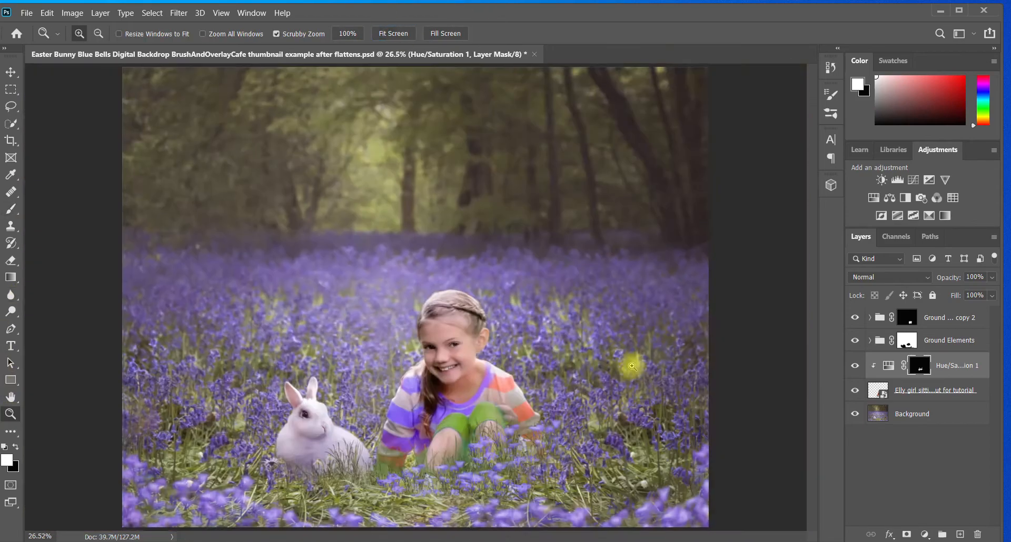
{"action": "left_click", "coordinate": [559, 418]}
{"action": "left_click", "coordinate": [556, 418]}
{"action": "left_click", "coordinate": [553, 416]}
{"action": "left_click", "coordinate": [502, 298]}
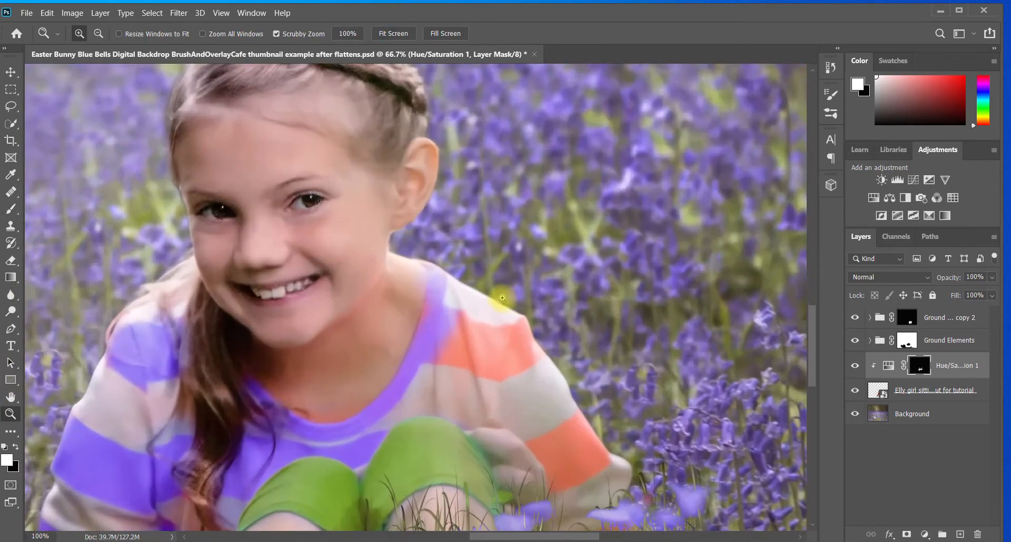
{"action": "left_click", "coordinate": [503, 298]}
{"action": "left_click", "coordinate": [10, 209]}
{"action": "left_click", "coordinate": [15, 447]}
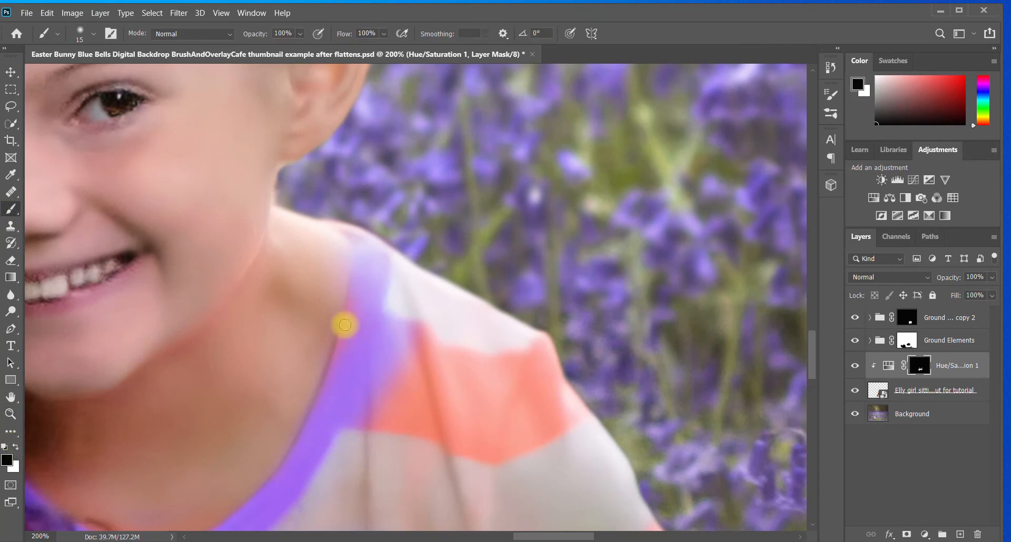
{"action": "key", "text": "bracketright"}
{"action": "left_click_drag", "start_coordinate": [360, 293], "coordinate": [350, 316]}
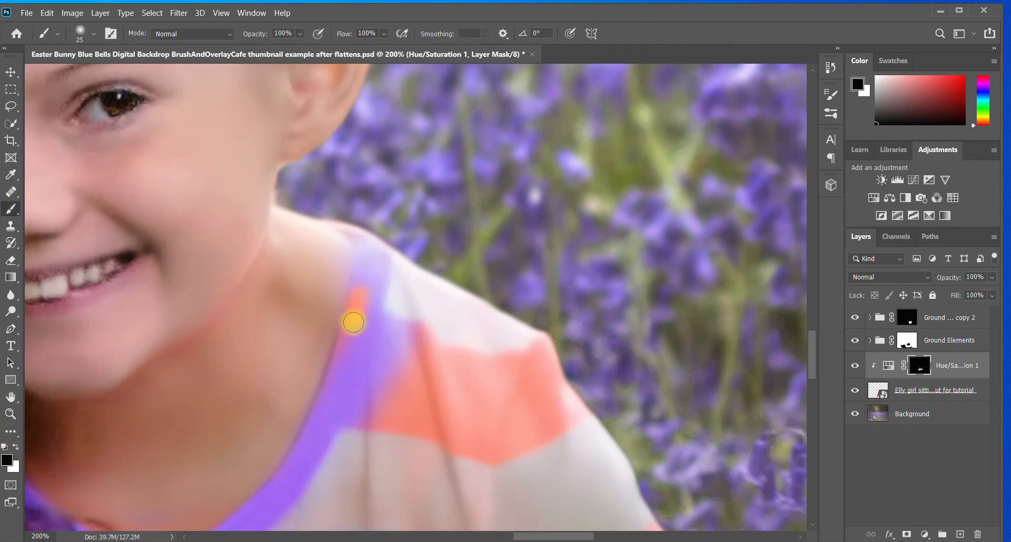
{"action": "left_click", "coordinate": [15, 447]}
{"action": "key", "text": "bracketright"}
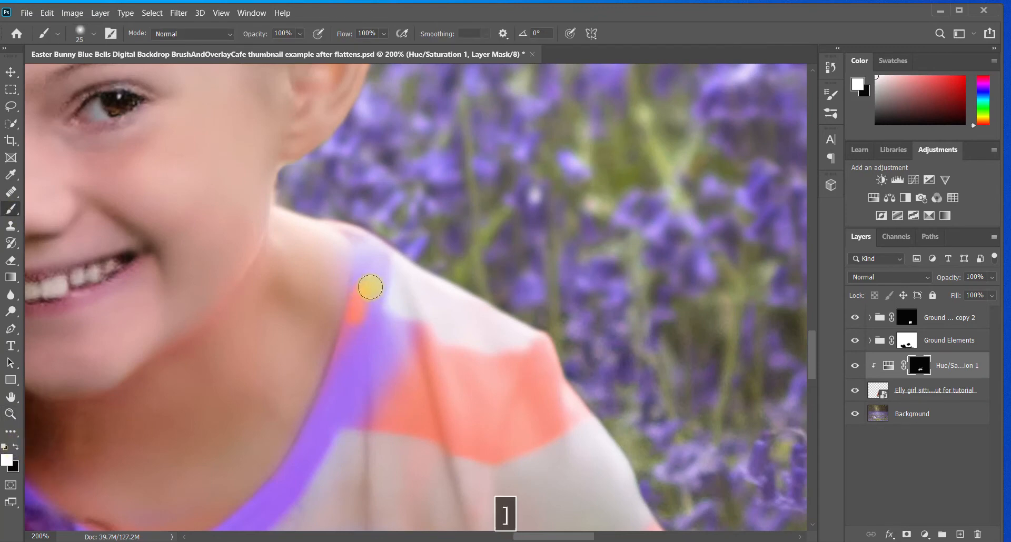
{"action": "mouse_move", "coordinate": [370, 287]}
{"action": "left_mouse_down"}
{"action": "mouse_move", "coordinate": [351, 375]}
{"action": "mouse_move", "coordinate": [364, 289]}
{"action": "mouse_move", "coordinate": [371, 338]}
{"action": "mouse_move", "coordinate": [410, 332]}
{"action": "mouse_move", "coordinate": [463, 364]}
{"action": "mouse_move", "coordinate": [540, 350]}
{"action": "mouse_move", "coordinate": [569, 415]}
{"action": "mouse_move", "coordinate": [516, 440]}
{"action": "mouse_move", "coordinate": [463, 447]}
{"action": "mouse_move", "coordinate": [376, 427]}
{"action": "mouse_move", "coordinate": [403, 411]}
{"action": "mouse_move", "coordinate": [371, 406]}
{"action": "mouse_move", "coordinate": [425, 390]}
{"action": "mouse_move", "coordinate": [406, 385]}
{"action": "mouse_move", "coordinate": [502, 378]}
{"action": "mouse_move", "coordinate": [516, 389]}
{"action": "mouse_move", "coordinate": [508, 399]}
{"action": "mouse_move", "coordinate": [531, 409]}
{"action": "mouse_move", "coordinate": [378, 414]}
{"action": "mouse_move", "coordinate": [491, 432]}
{"action": "mouse_move", "coordinate": [490, 443]}
{"action": "mouse_move", "coordinate": [553, 422]}
{"action": "mouse_move", "coordinate": [537, 386]}
{"action": "mouse_move", "coordinate": [466, 388]}
{"action": "mouse_move", "coordinate": [416, 340]}
{"action": "mouse_move", "coordinate": [417, 375]}
{"action": "left_mouse_up"}
- Paint white on the mask over the remaining orange stripe on the far sleeve with a 125 px brush, viewing the whole image
{"action": "left_click", "coordinate": [11, 414]}
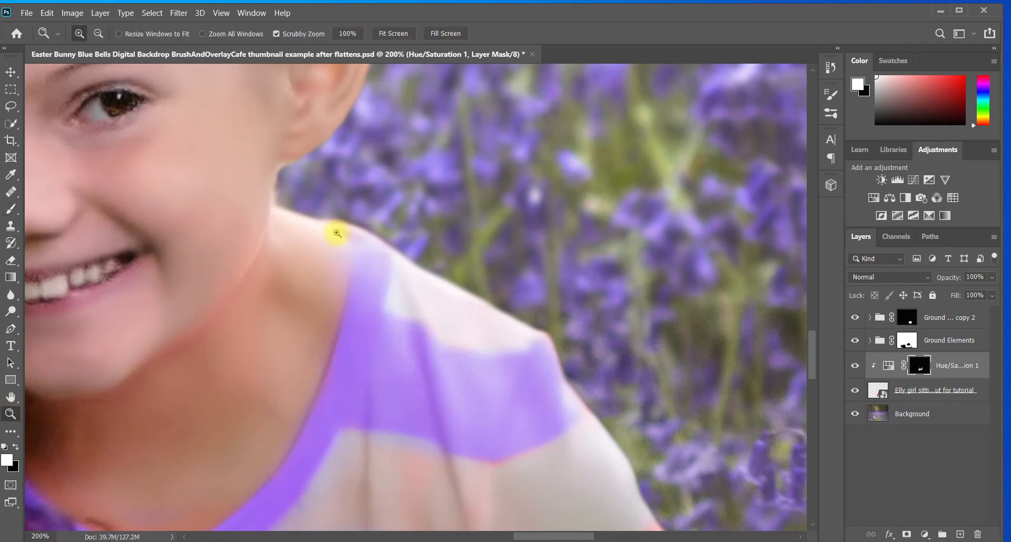
{"action": "left_click", "coordinate": [394, 33]}
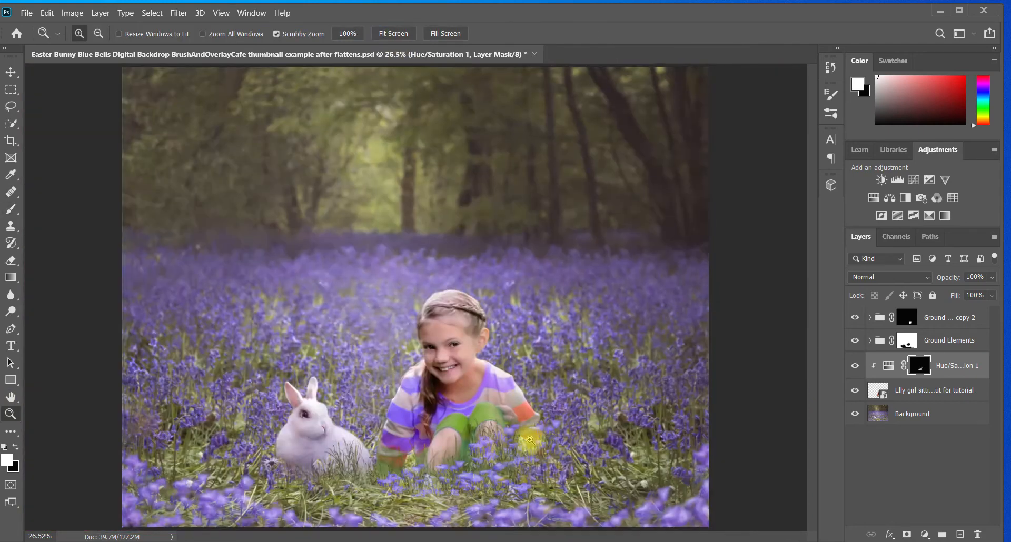
{"action": "left_click", "coordinate": [10, 209]}
{"action": "key", "text": "bracketright"}
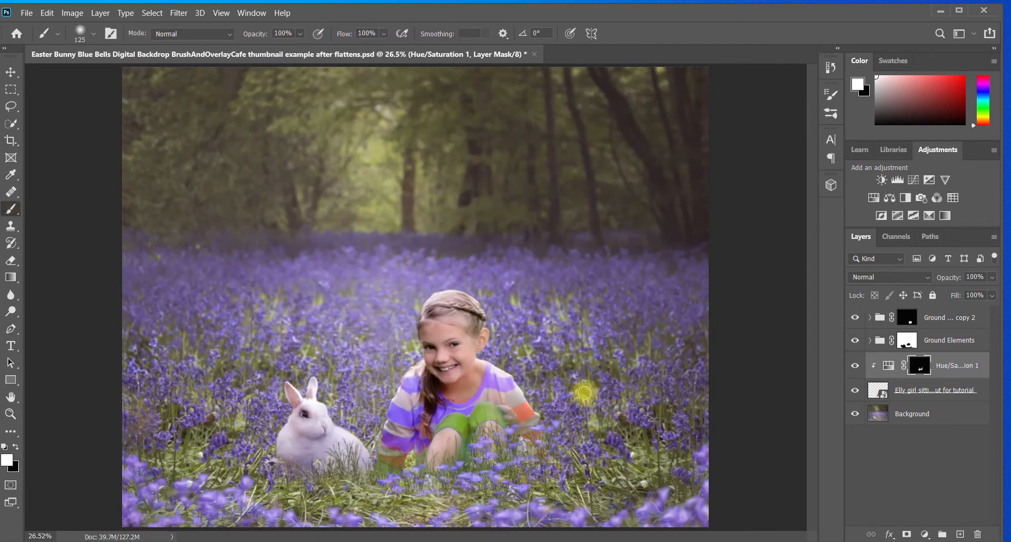
{"action": "left_click_drag", "start_coordinate": [574, 391], "coordinate": [530, 413]}
{"action": "key", "text": "F9"}
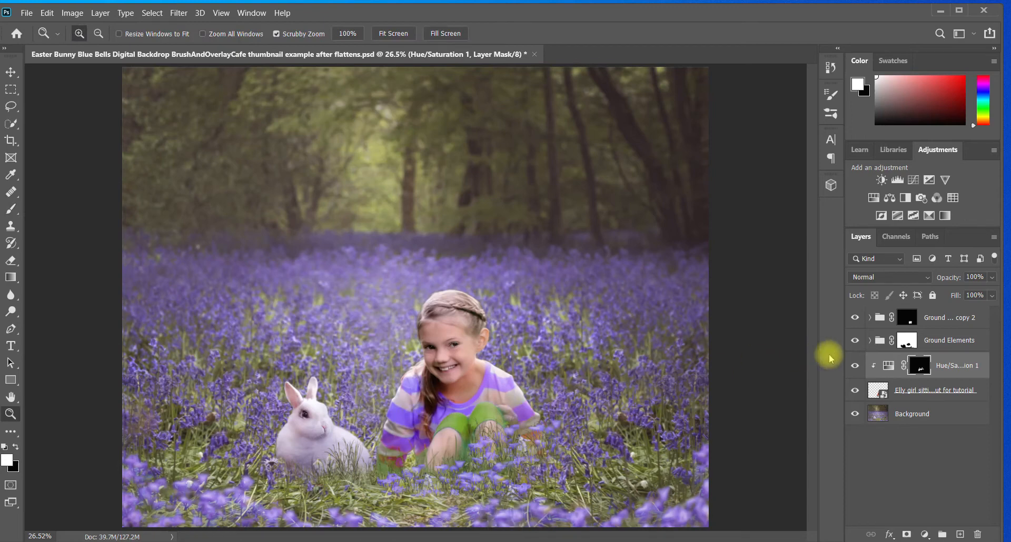
- Toggle the visibility of Hue/Saturation 1 off and on to compare the original and recoloured clothing
{"action": "left_click", "coordinate": [855, 366]}
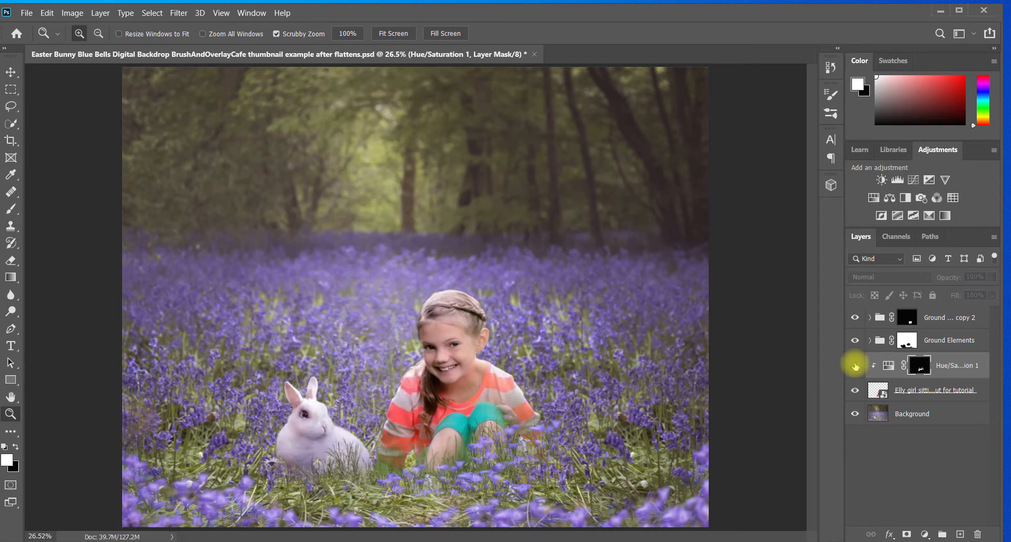
{"action": "left_click", "coordinate": [855, 365]}
{"action": "left_click", "coordinate": [855, 366]}
{"action": "left_click", "coordinate": [855, 365]}
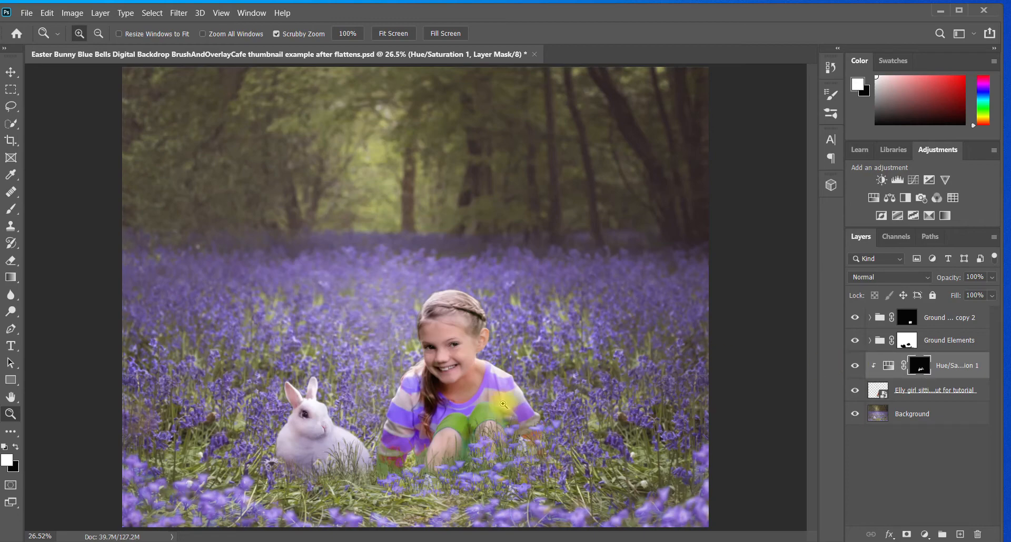
- Add a second Hue/Saturation adjustment layer above Hue/Saturation 1 and clip it to the girl's layer
{"action": "left_click_drag", "start_coordinate": [503, 405], "coordinate": [560, 395]}
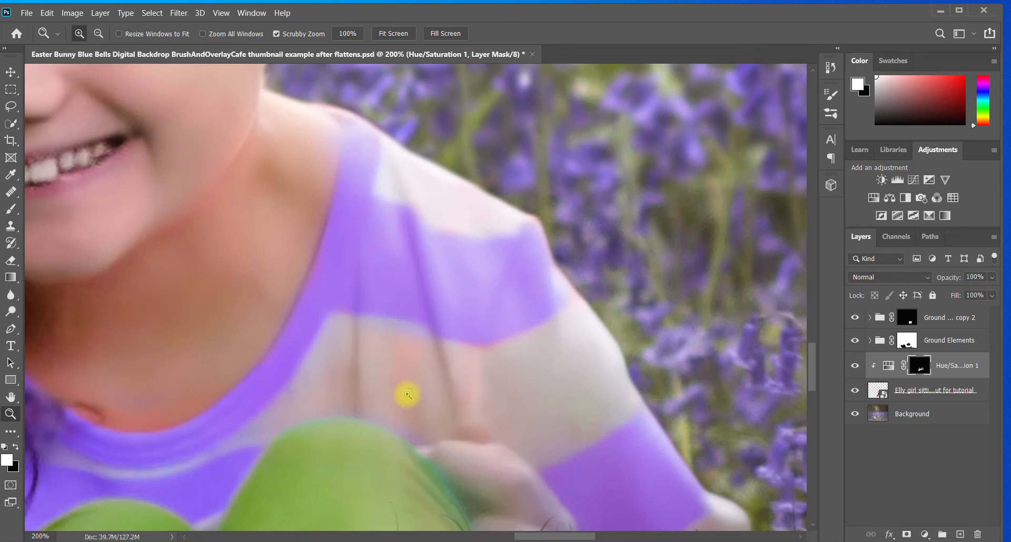
{"action": "left_click", "coordinate": [889, 366]}
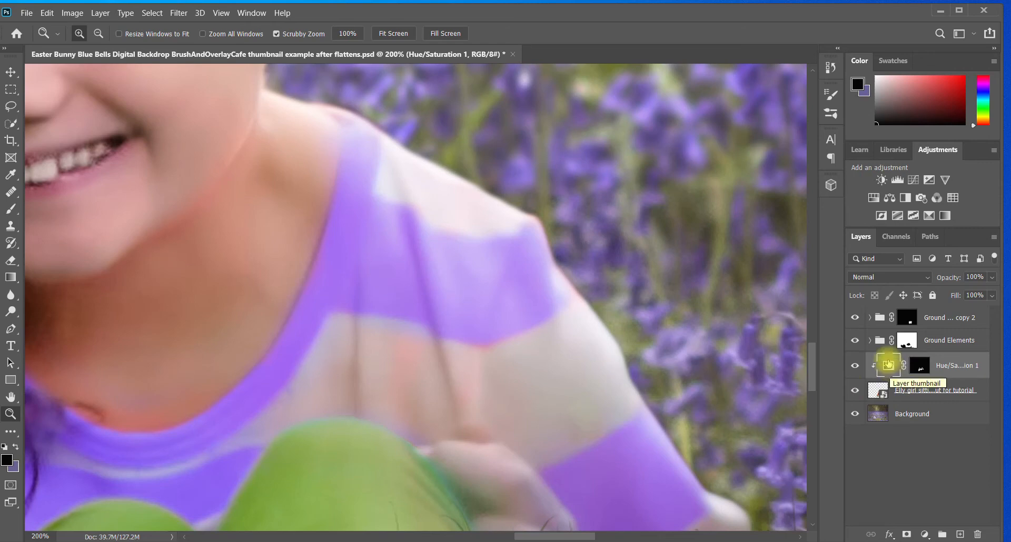
{"action": "left_click", "coordinate": [872, 199]}
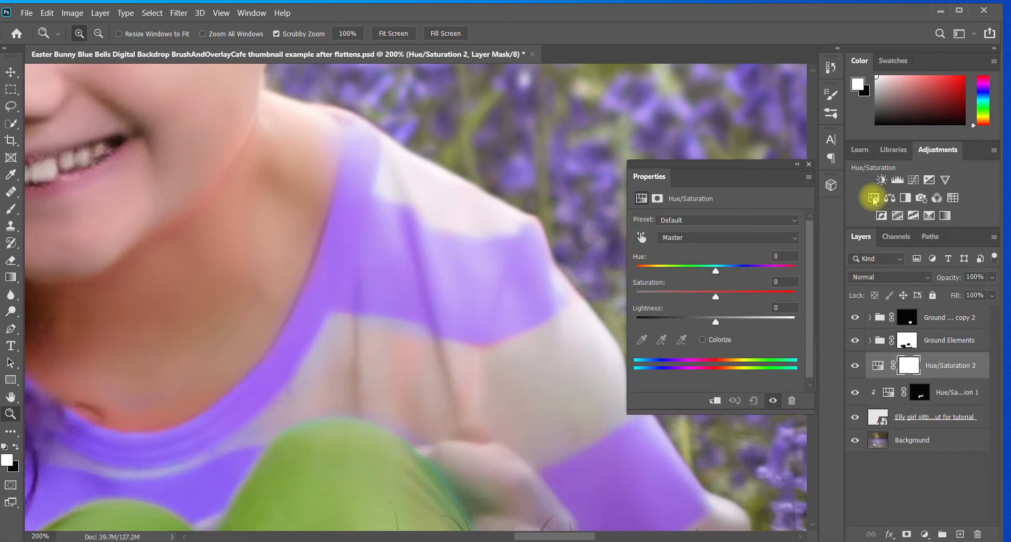
{"action": "left_click", "coordinate": [715, 402]}
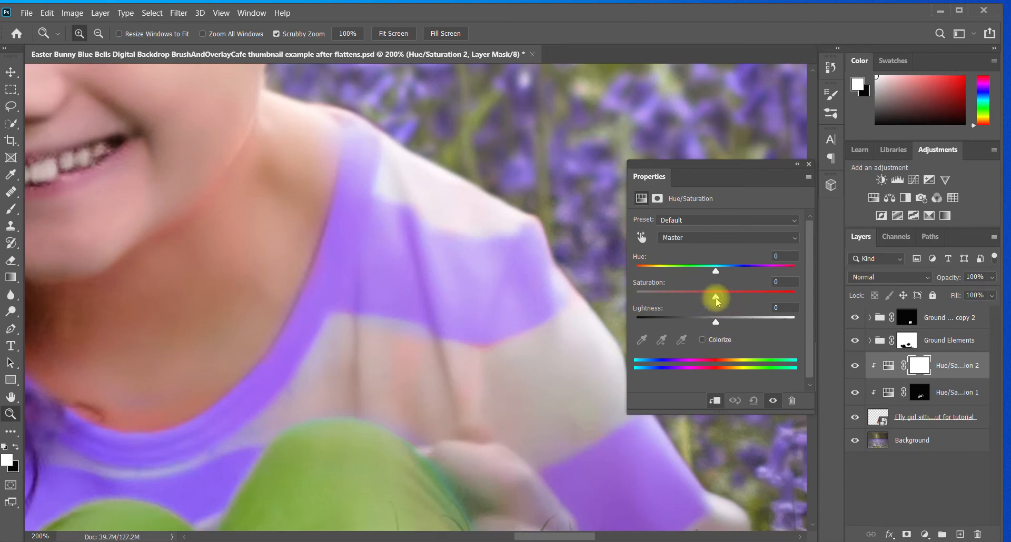
- Set the Hue/Saturation 2 saturation to -82 and invert its layer mask to black
{"action": "left_click_drag", "start_coordinate": [715, 299], "coordinate": [665, 299]}
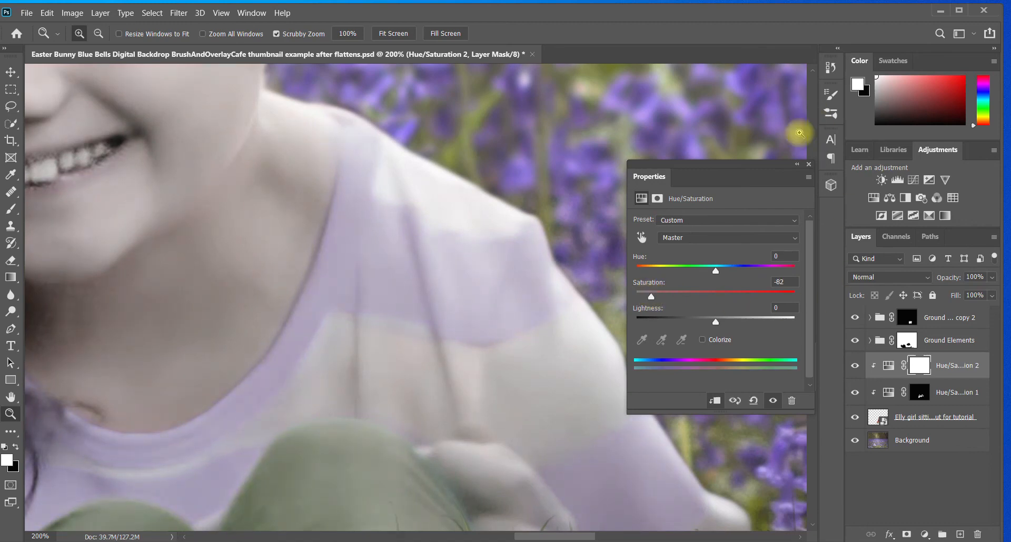
{"action": "left_click", "coordinate": [810, 165]}
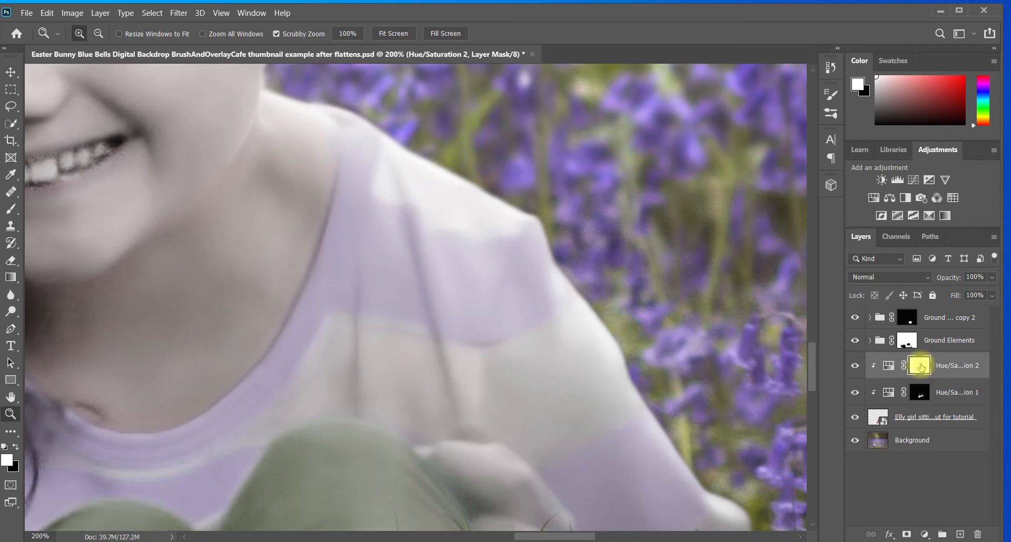
{"action": "key", "text": "ctrl+i"}
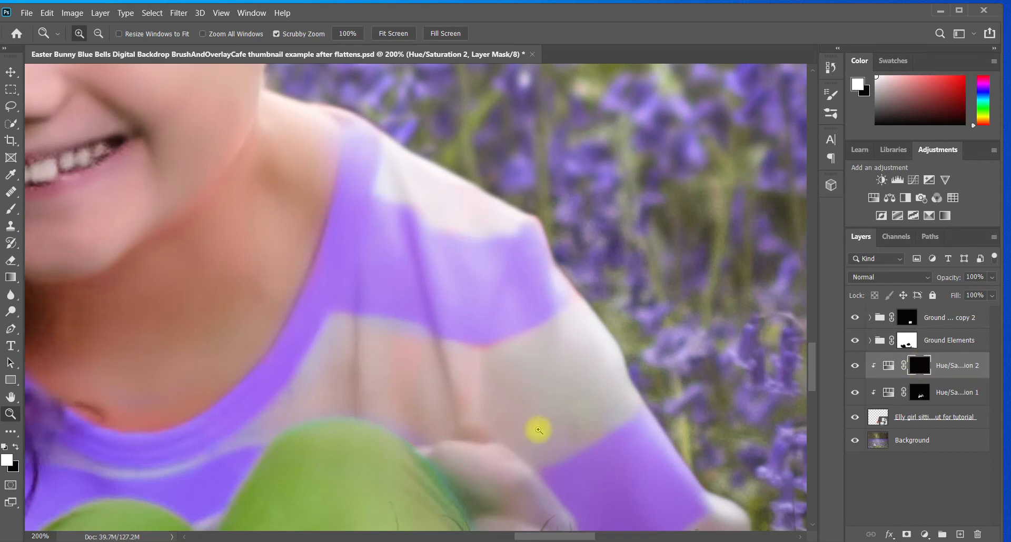
- Paint white on the Hue/Saturation 2 mask over the pink-tinted pale stripes of the far shoulder and chest, using 70 px and 35 px brushes
{"action": "left_click", "coordinate": [10, 210]}
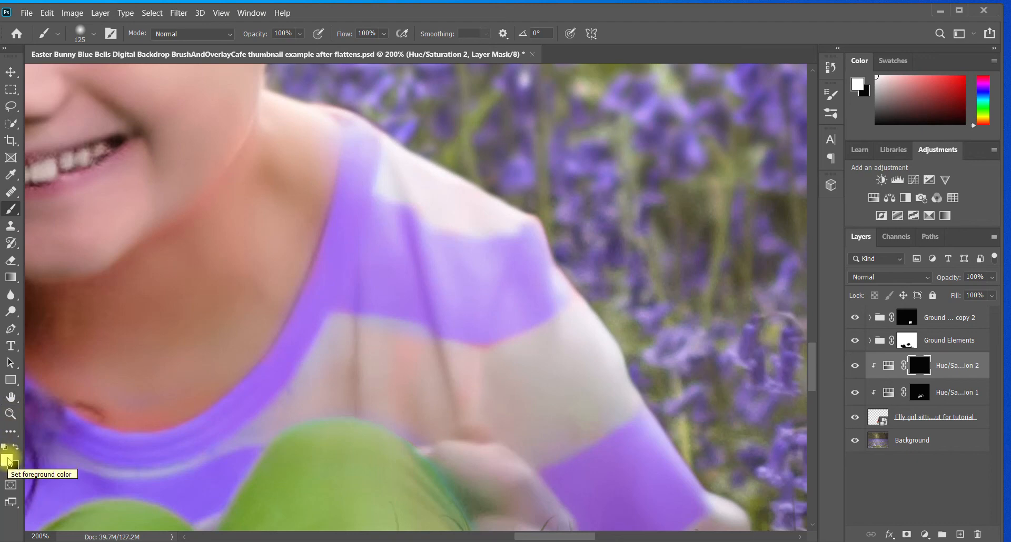
{"action": "key", "text": "bracketleft"}
{"action": "key", "text": "bracketleft"}
{"action": "key", "text": "bracketleft"}
{"action": "key", "text": "bracketleft"}
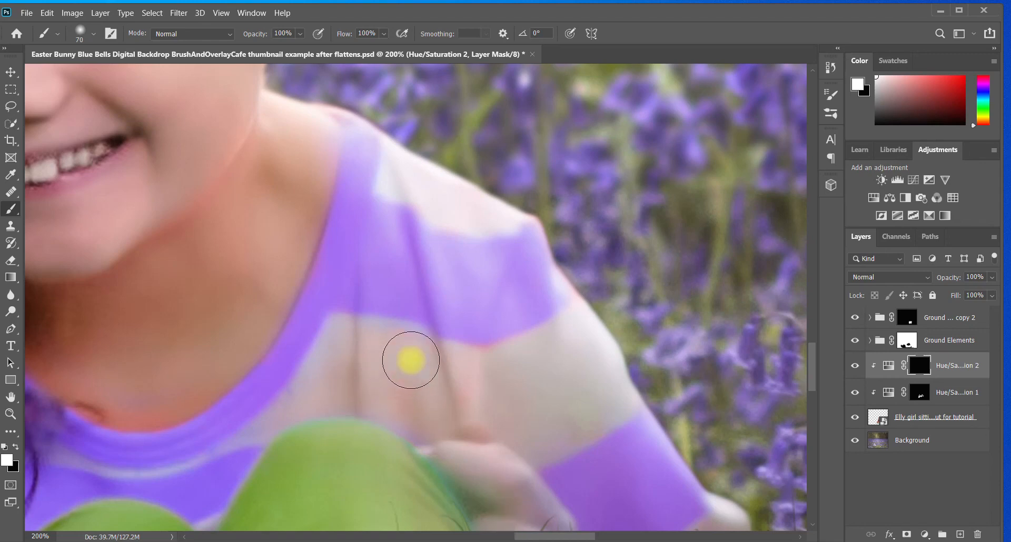
{"action": "mouse_move", "coordinate": [410, 360]}
{"action": "left_mouse_down"}
{"action": "mouse_move", "coordinate": [353, 348]}
{"action": "mouse_move", "coordinate": [334, 383]}
{"action": "mouse_move", "coordinate": [430, 400]}
{"action": "mouse_move", "coordinate": [365, 379]}
{"action": "mouse_move", "coordinate": [440, 369]}
{"action": "mouse_move", "coordinate": [459, 386]}
{"action": "mouse_move", "coordinate": [431, 394]}
{"action": "mouse_move", "coordinate": [504, 397]}
{"action": "mouse_move", "coordinate": [472, 405]}
{"action": "mouse_move", "coordinate": [579, 354]}
{"action": "mouse_move", "coordinate": [532, 393]}
{"action": "mouse_move", "coordinate": [568, 393]}
{"action": "mouse_move", "coordinate": [535, 435]}
{"action": "mouse_move", "coordinate": [581, 414]}
{"action": "left_mouse_up"}
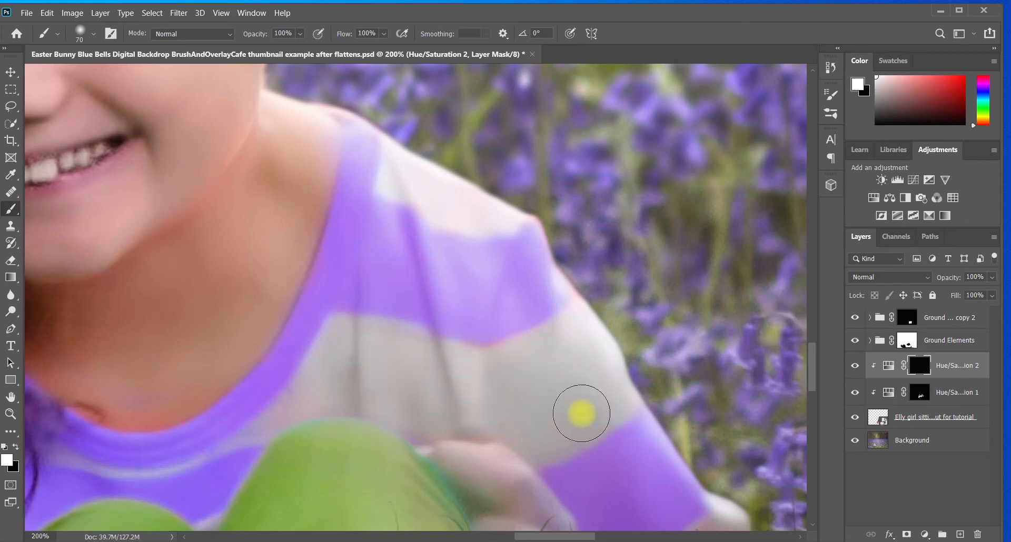
{"action": "key", "text": "["}
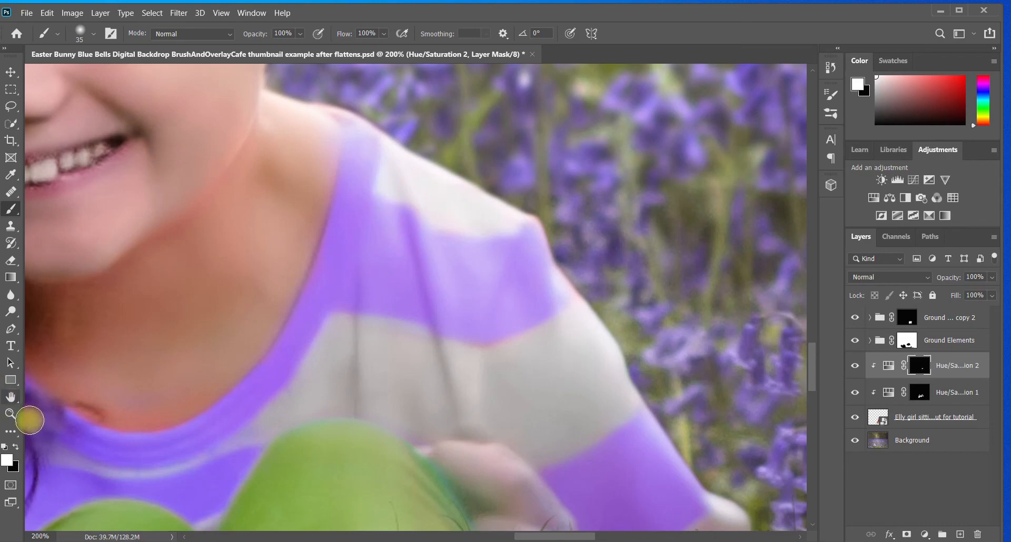
- Paint white on the mask over the pinkish pale stripes of the shoulder and upper sleeve beside the hair, finishing with a 35 px brush
{"action": "left_click", "coordinate": [10, 414]}
{"action": "left_click", "coordinate": [392, 33]}
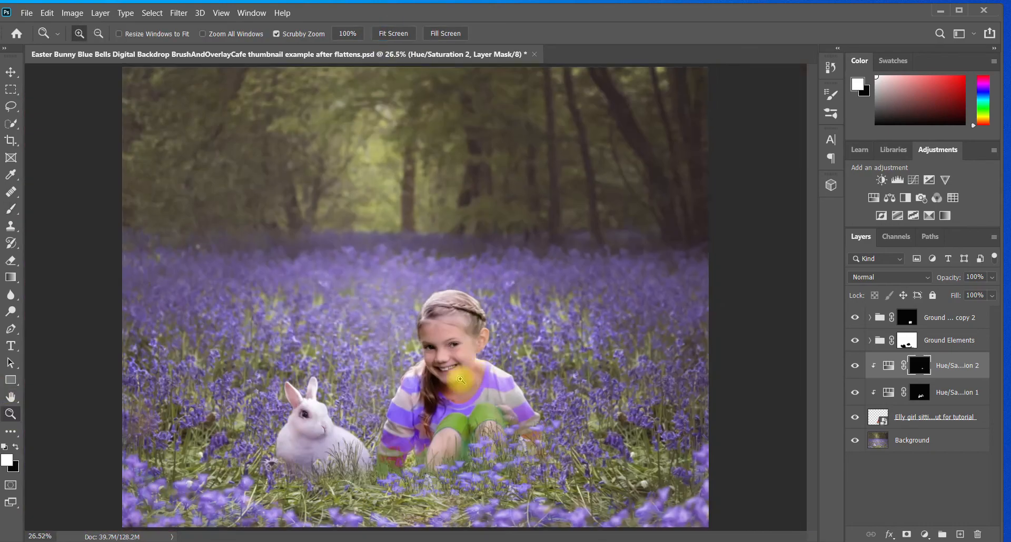
{"action": "left_click_drag", "start_coordinate": [400, 413], "coordinate": [398, 419]}
{"action": "left_click", "coordinate": [454, 355]}
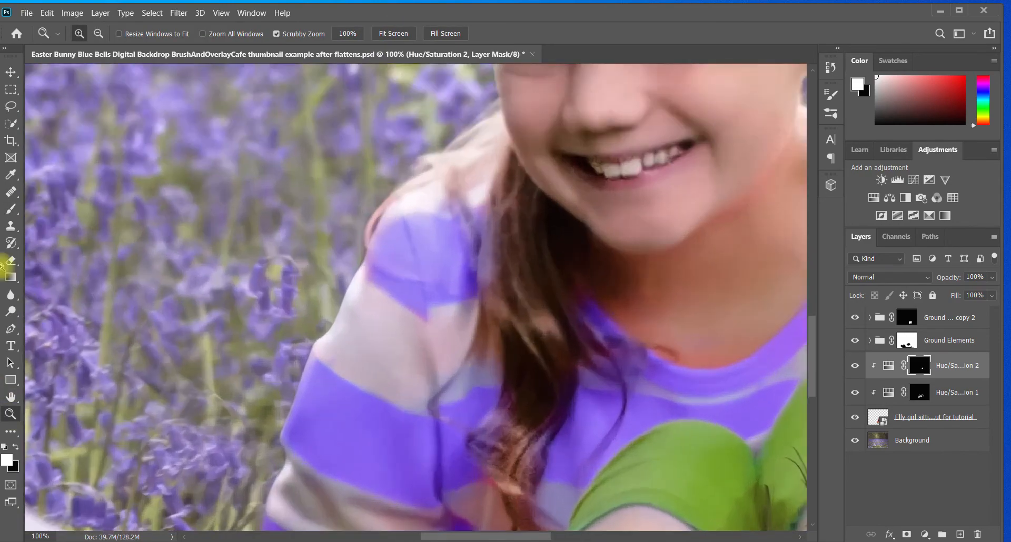
{"action": "left_click", "coordinate": [10, 209]}
{"action": "key", "text": "bracketright"}
{"action": "mouse_move", "coordinate": [480, 322]}
{"action": "left_mouse_down"}
{"action": "mouse_move", "coordinate": [462, 309]}
{"action": "mouse_move", "coordinate": [470, 311]}
{"action": "mouse_move", "coordinate": [415, 343]}
{"action": "mouse_move", "coordinate": [437, 315]}
{"action": "mouse_move", "coordinate": [401, 377]}
{"action": "mouse_move", "coordinate": [399, 368]}
{"action": "mouse_move", "coordinate": [395, 398]}
{"action": "mouse_move", "coordinate": [314, 361]}
{"action": "mouse_move", "coordinate": [310, 345]}
{"action": "mouse_move", "coordinate": [333, 287]}
{"action": "mouse_move", "coordinate": [408, 327]}
{"action": "mouse_move", "coordinate": [346, 345]}
{"action": "mouse_move", "coordinate": [356, 348]}
{"action": "mouse_move", "coordinate": [408, 355]}
{"action": "mouse_move", "coordinate": [455, 323]}
{"action": "mouse_move", "coordinate": [434, 358]}
{"action": "mouse_move", "coordinate": [458, 342]}
{"action": "mouse_move", "coordinate": [431, 371]}
{"action": "mouse_move", "coordinate": [514, 358]}
{"action": "mouse_move", "coordinate": [504, 340]}
{"action": "mouse_move", "coordinate": [495, 376]}
{"action": "mouse_move", "coordinate": [507, 328]}
{"action": "mouse_move", "coordinate": [510, 357]}
{"action": "mouse_move", "coordinate": [467, 388]}
{"action": "left_mouse_up"}
{"action": "key", "text": "bracketleft"}
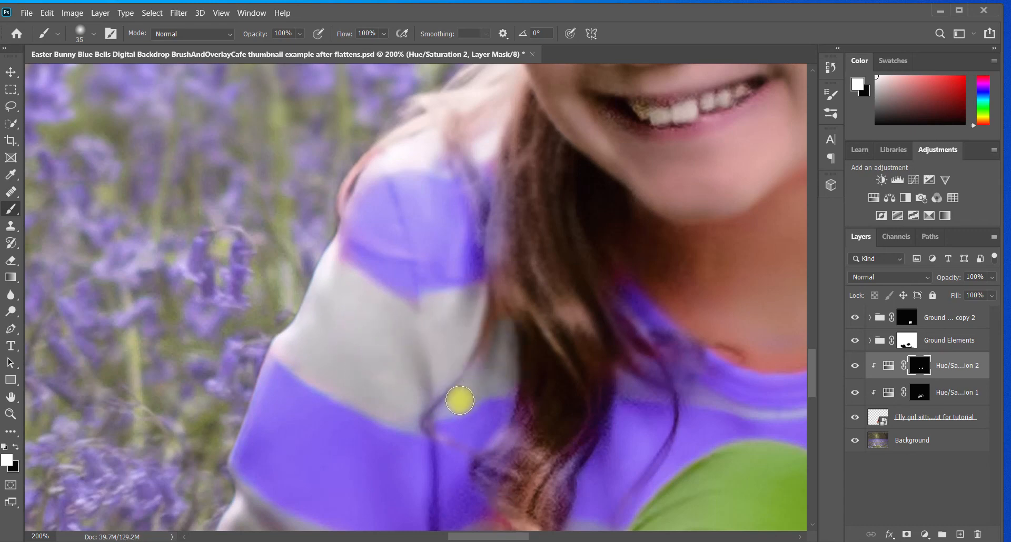
- Paint white on the mask over the pinkish pale stripe of the lower sleeve and the shirt area beside the hair ends with a 60 px brush
{"action": "left_click_drag", "start_coordinate": [812, 382], "coordinate": [814, 406]}
{"action": "key", "text": "bracketright"}
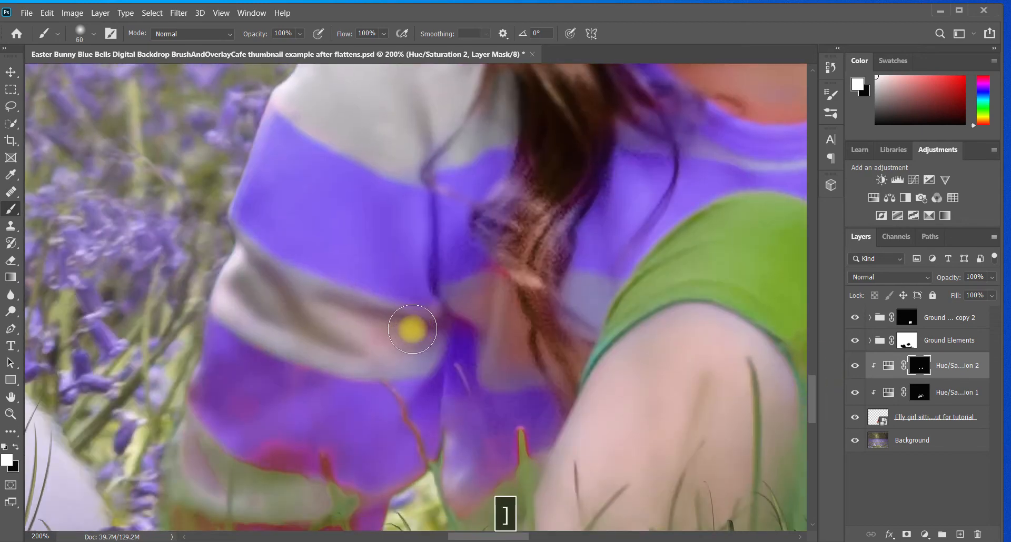
{"action": "mouse_move", "coordinate": [412, 330]}
{"action": "left_mouse_down"}
{"action": "mouse_move", "coordinate": [359, 330]}
{"action": "mouse_move", "coordinate": [421, 331]}
{"action": "mouse_move", "coordinate": [339, 334]}
{"action": "mouse_move", "coordinate": [256, 287]}
{"action": "mouse_move", "coordinate": [238, 301]}
{"action": "mouse_move", "coordinate": [325, 338]}
{"action": "mouse_move", "coordinate": [411, 330]}
{"action": "mouse_move", "coordinate": [316, 331]}
{"action": "mouse_move", "coordinate": [525, 328]}
{"action": "mouse_move", "coordinate": [471, 300]}
{"action": "mouse_move", "coordinate": [491, 300]}
{"action": "mouse_move", "coordinate": [508, 328]}
{"action": "mouse_move", "coordinate": [507, 365]}
{"action": "mouse_move", "coordinate": [517, 361]}
{"action": "mouse_move", "coordinate": [492, 304]}
{"action": "left_mouse_up"}
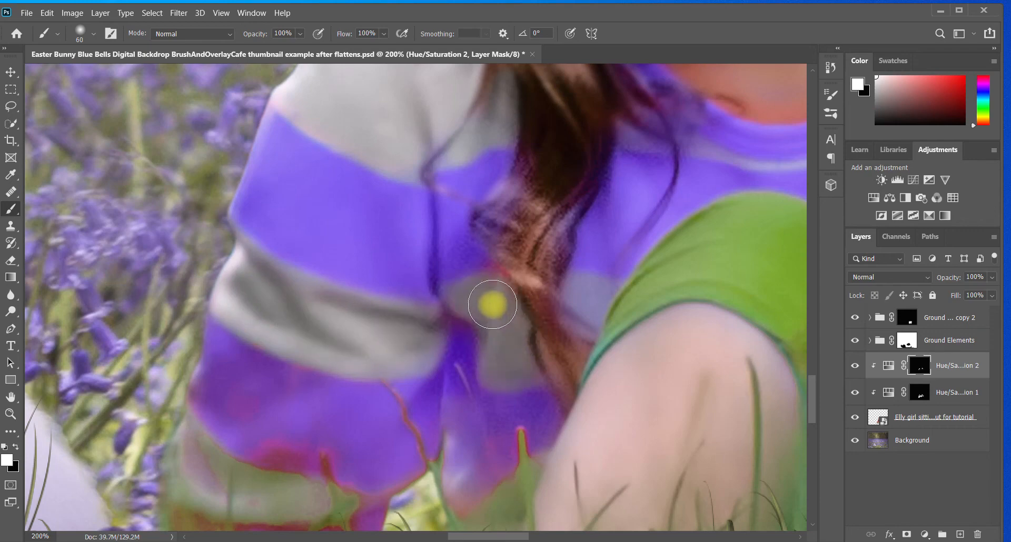
- Toggle the visibility of Hue/Saturation 2 to compare the pale stripes with and without the desaturation across the whole image
{"action": "left_click", "coordinate": [10, 413]}
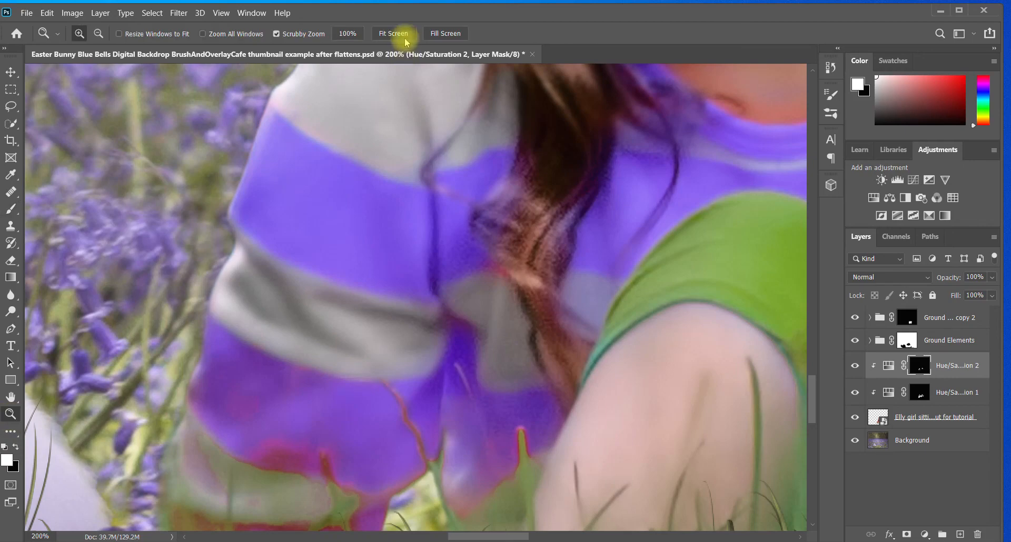
{"action": "left_click", "coordinate": [406, 37]}
{"action": "left_click", "coordinate": [855, 368]}
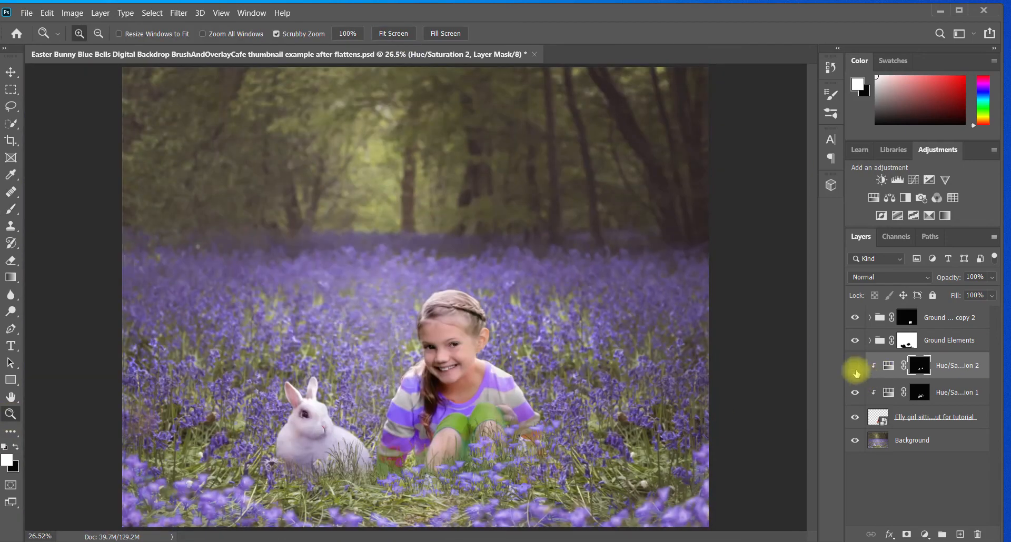